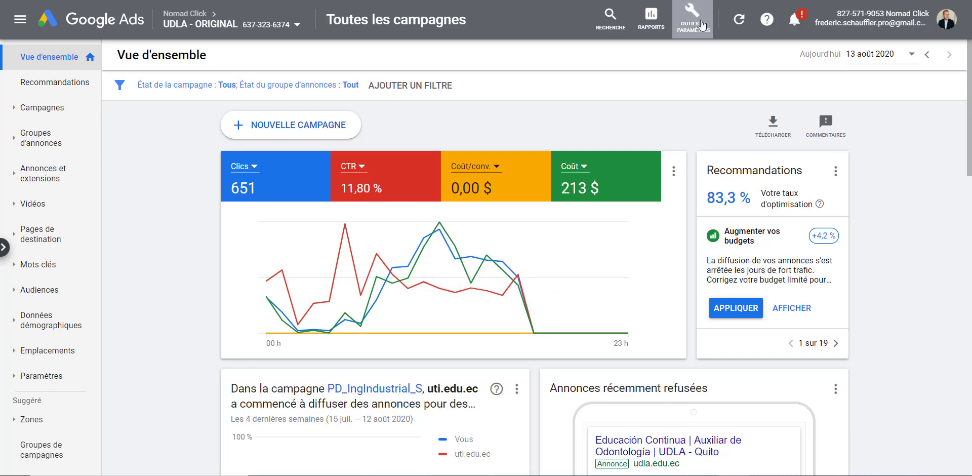
Open the keyword planning tool (Outil de planification des mots clés) and view the saved plans and those shared with the account
click(692, 16)
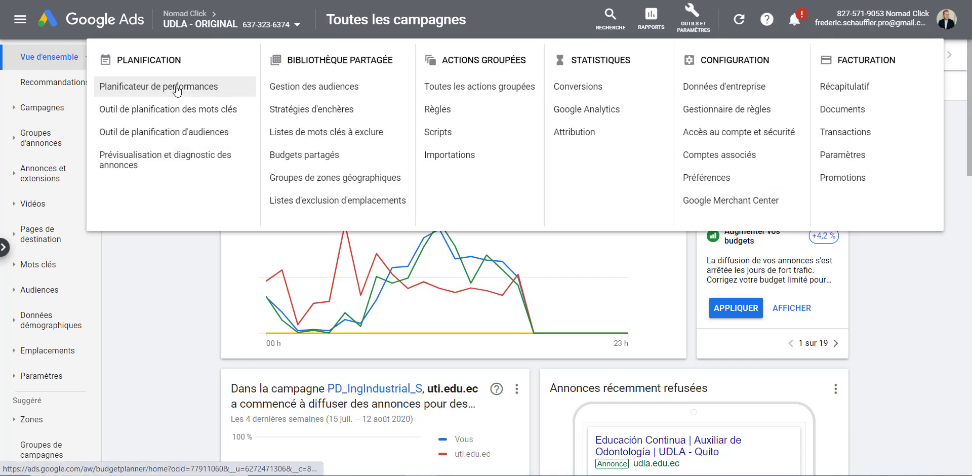
click(141, 110)
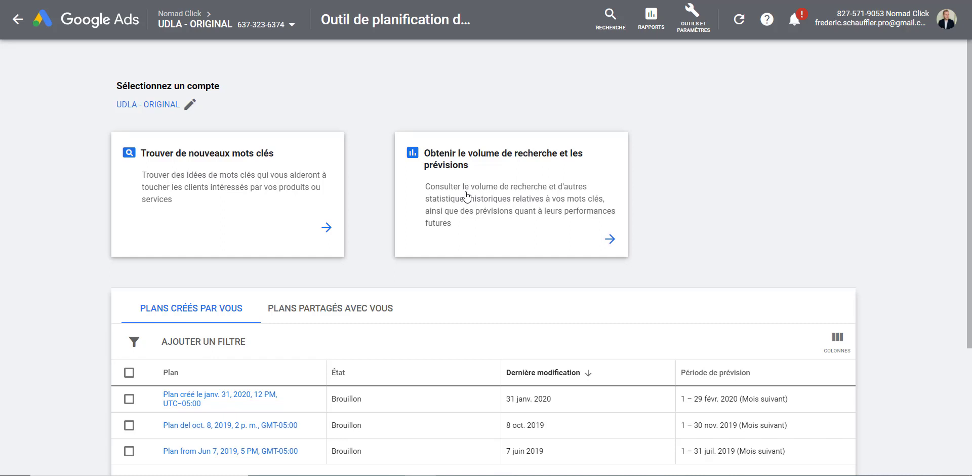
scroll(252, 317, down, 2)
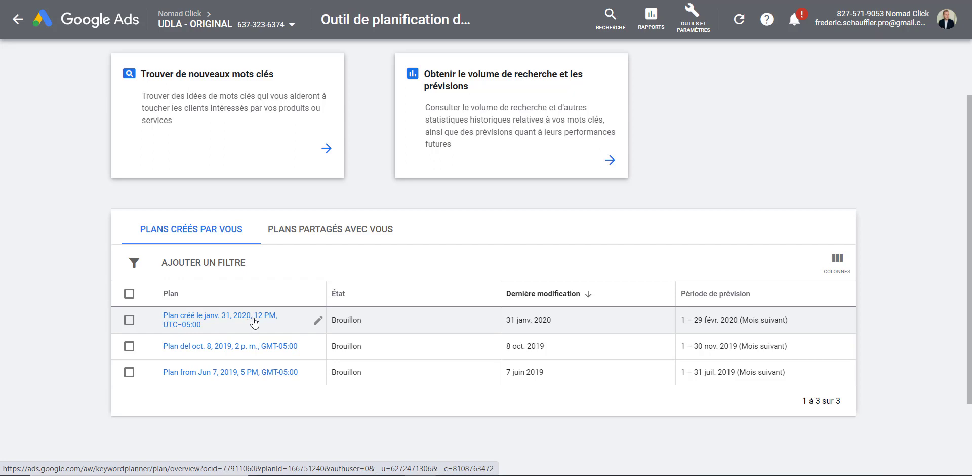
click(337, 234)
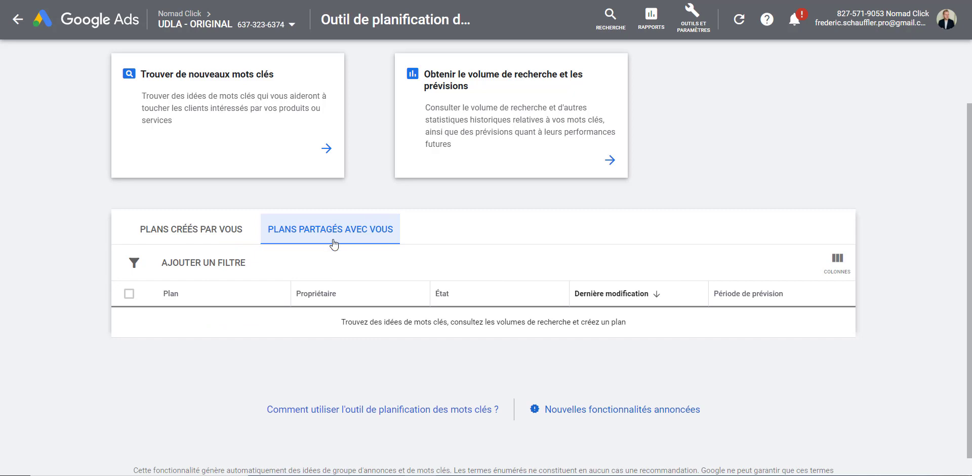
scroll(334, 244, up, 2)
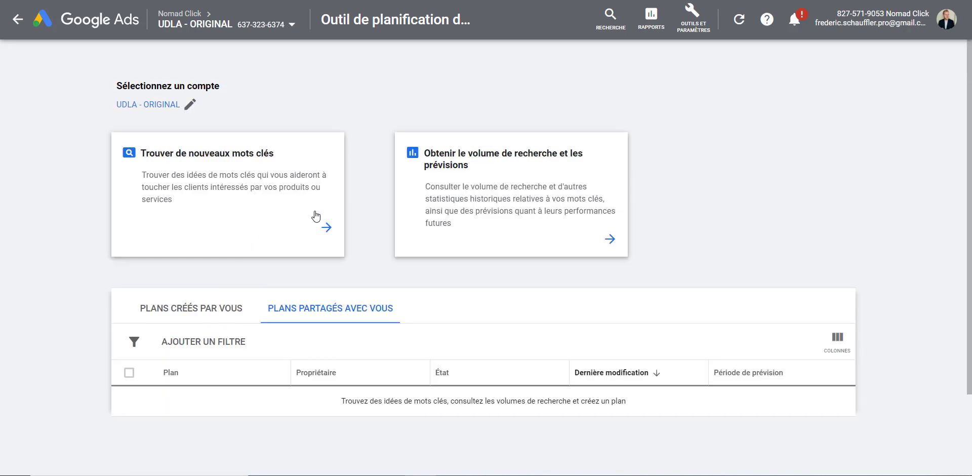
Open the new keyword finder and preview the website-based start with the option to use only the entered page
click(255, 188)
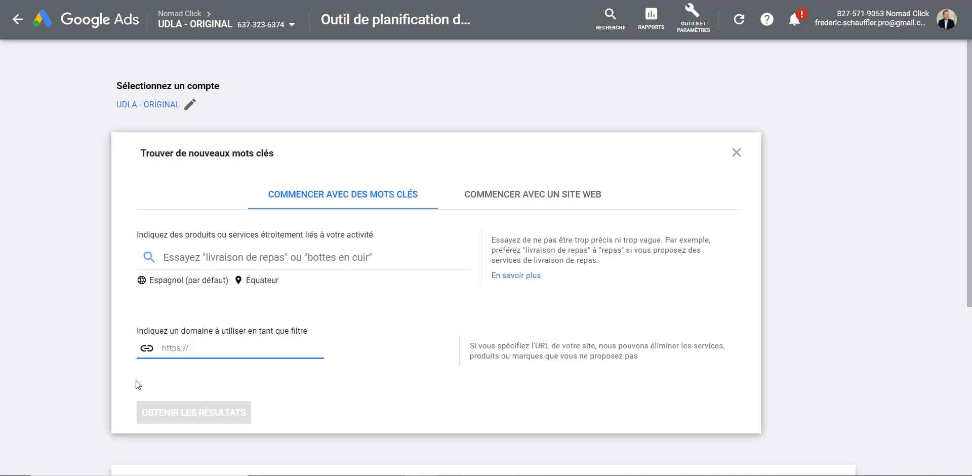
click(512, 200)
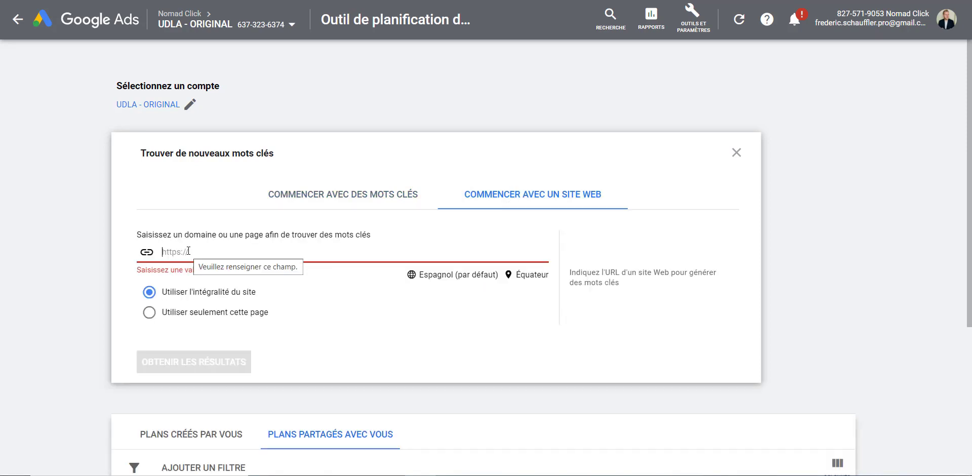
click(177, 317)
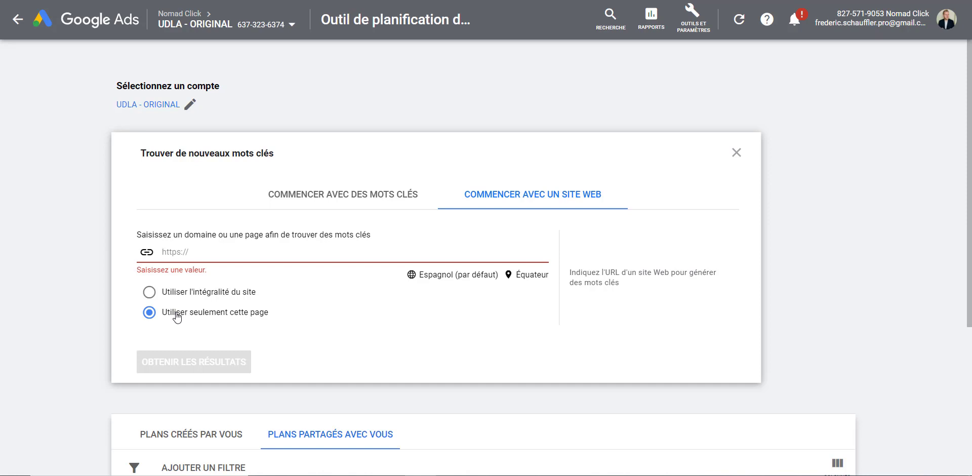
Get keyword ideas for "sneakers chaussures" in French for France and look through the suggestions
click(292, 195)
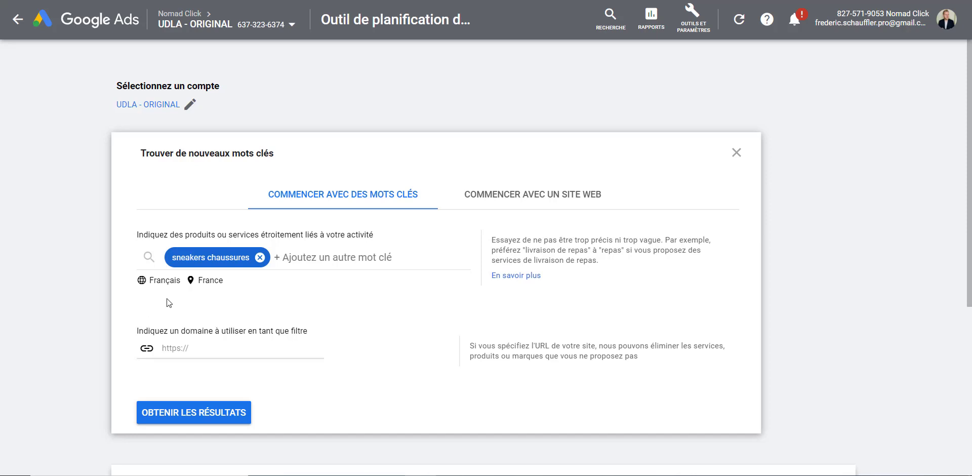
click(170, 414)
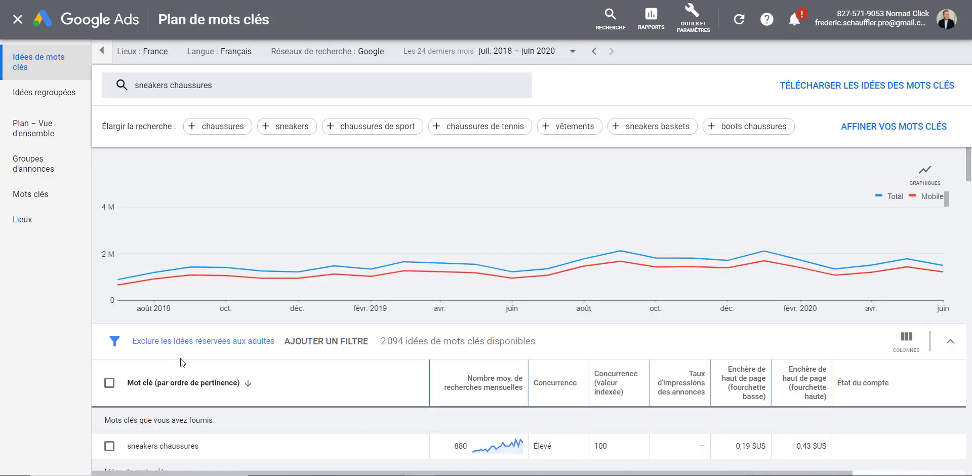
scroll(180, 357, down, 2)
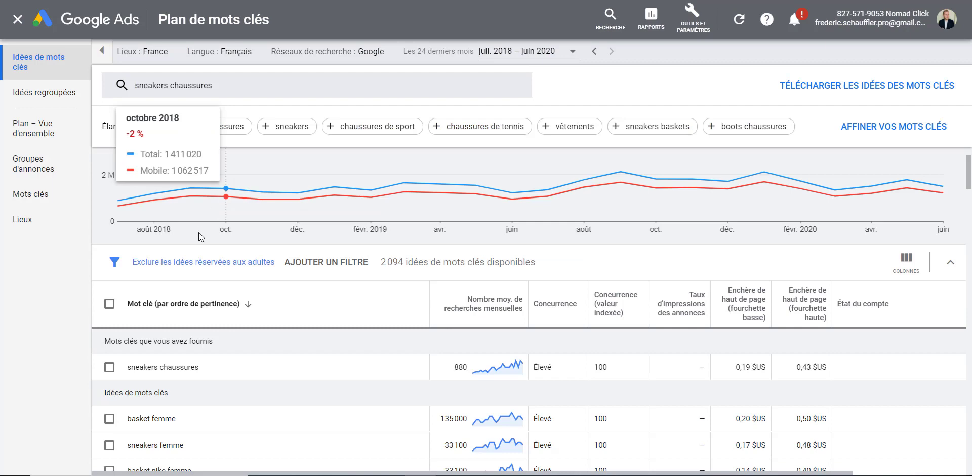
scroll(198, 232, down, 2)
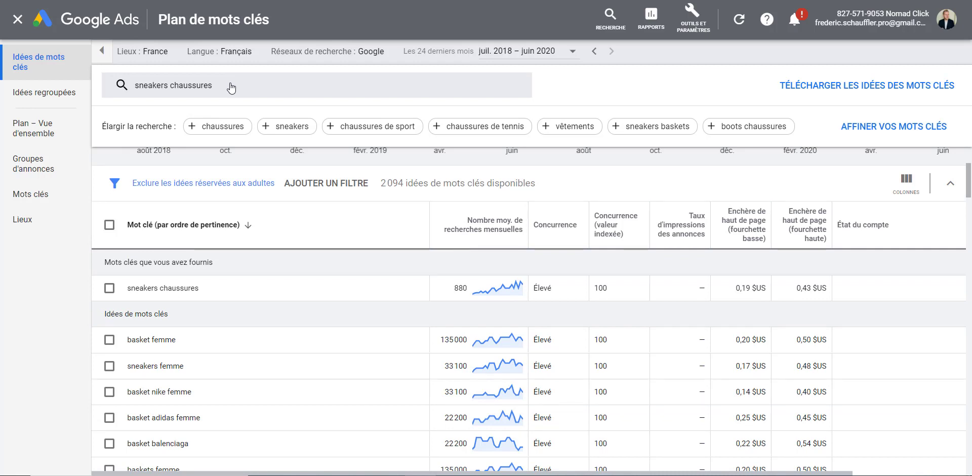
click(18, 19)
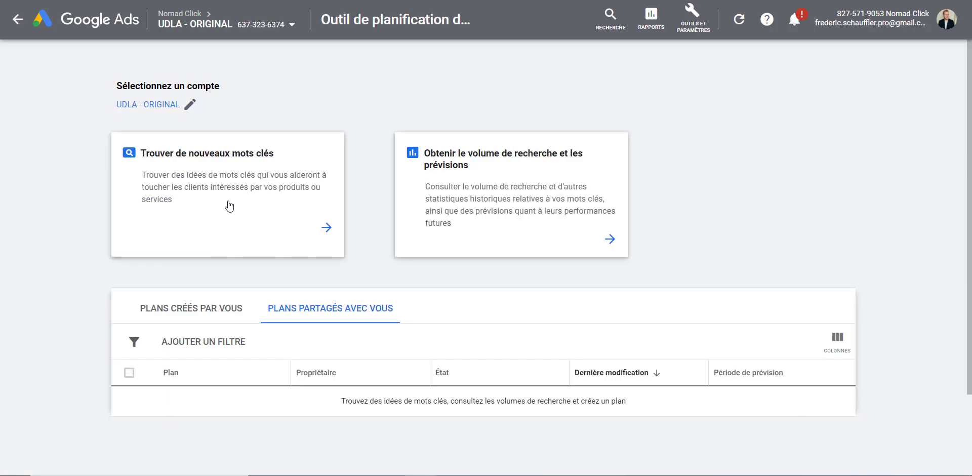
click(229, 206)
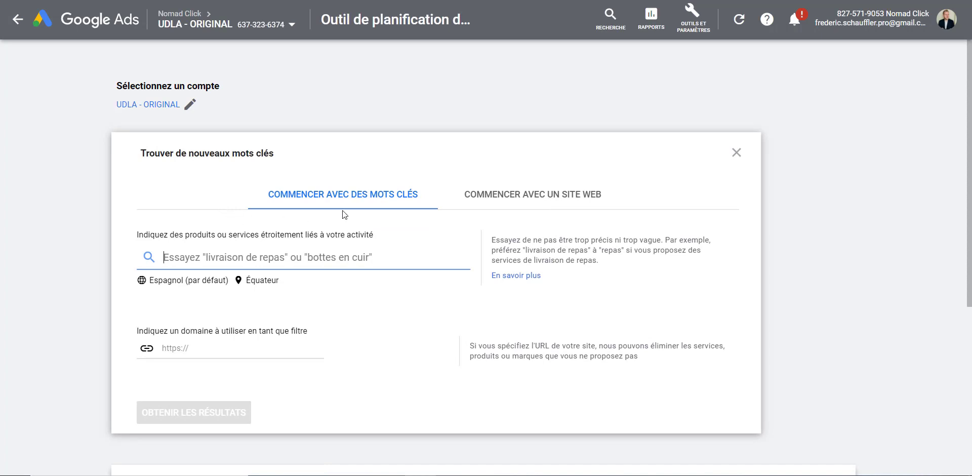
click(497, 192)
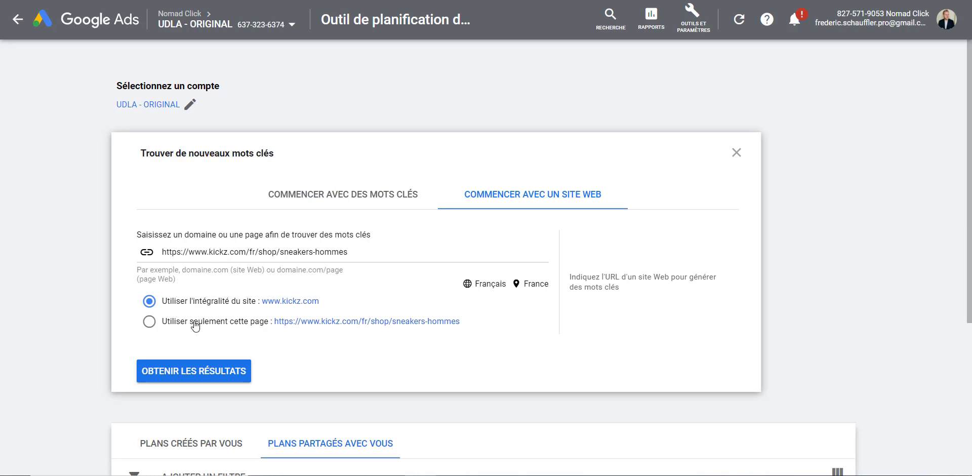
click(149, 324)
click(170, 375)
scroll(105, 237, down, 3)
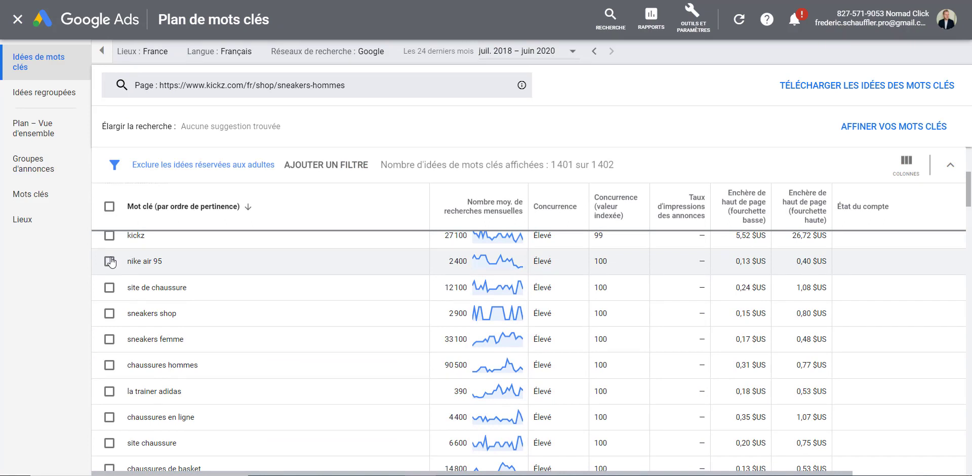
scroll(153, 284, up, 2)
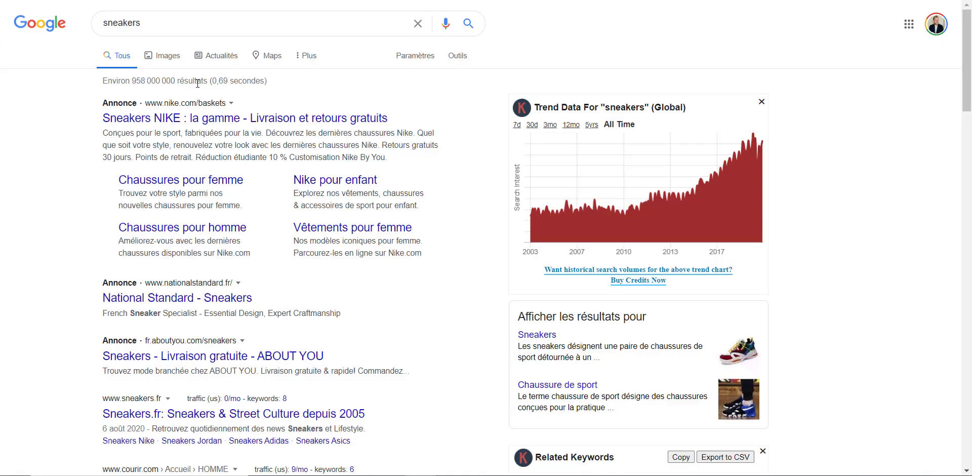
Switch to the Google search results for "sneakers" and examine the ads, organic listings and related keywords
double_click(173, 23)
scroll(185, 160, down, 9)
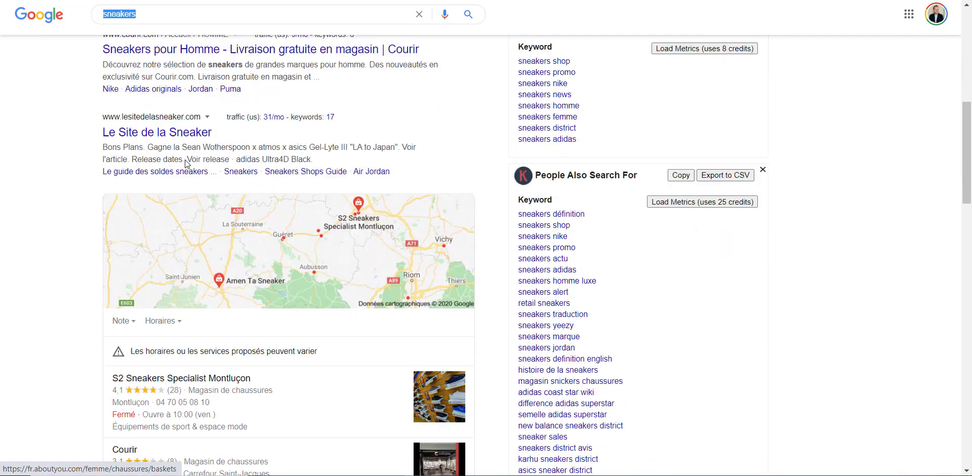
scroll(185, 163, down, 9)
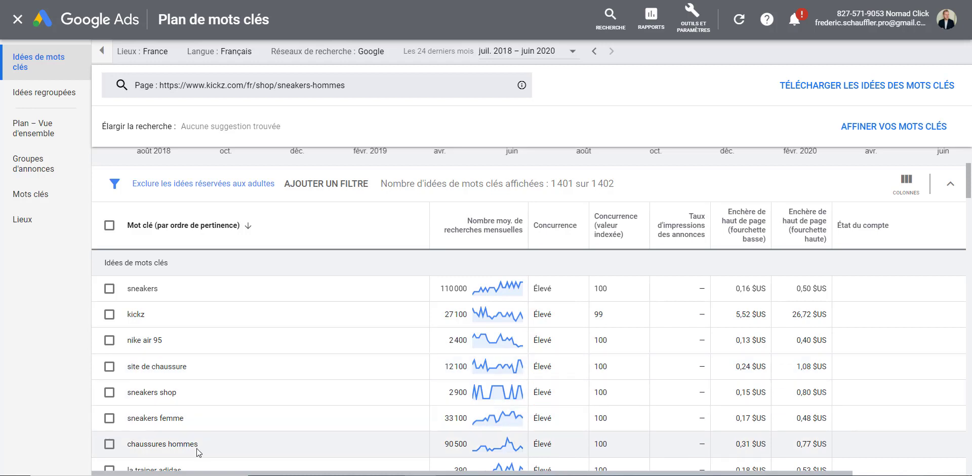
Return to the keyword plan in Google Ads and view its location targeting settings
drag(205, 473, 319, 472)
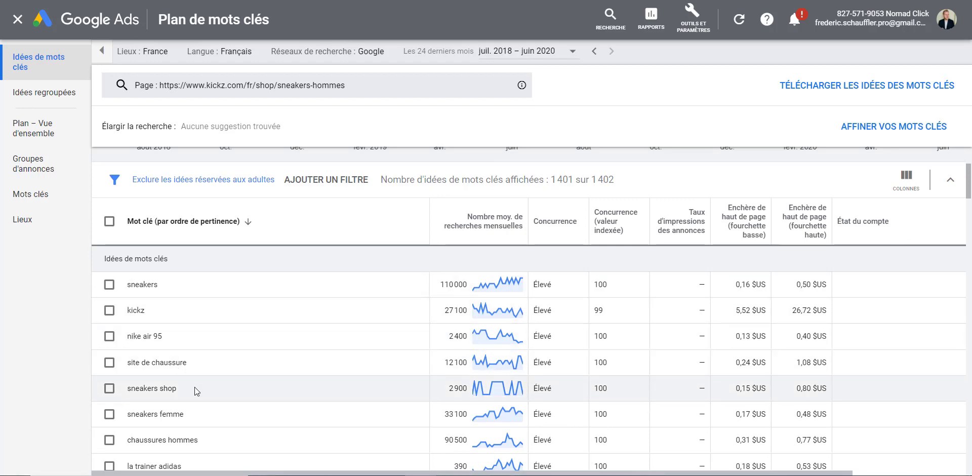
scroll(194, 387, up, 3)
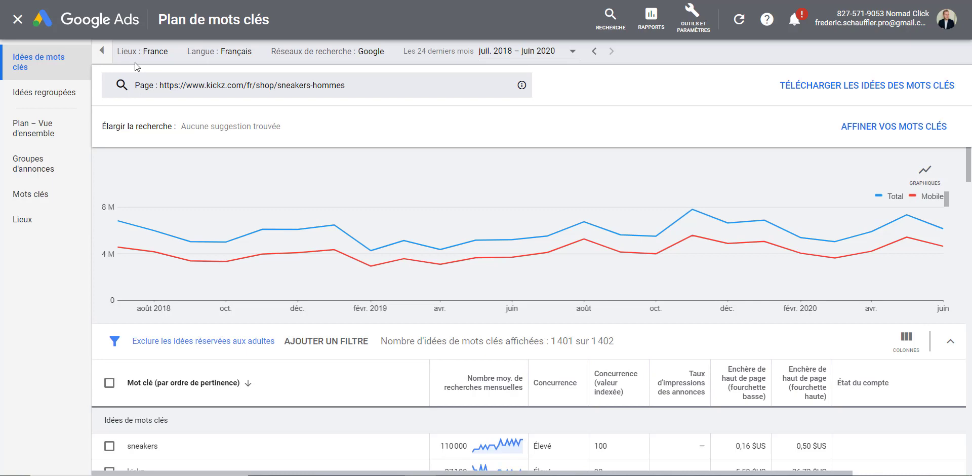
click(145, 54)
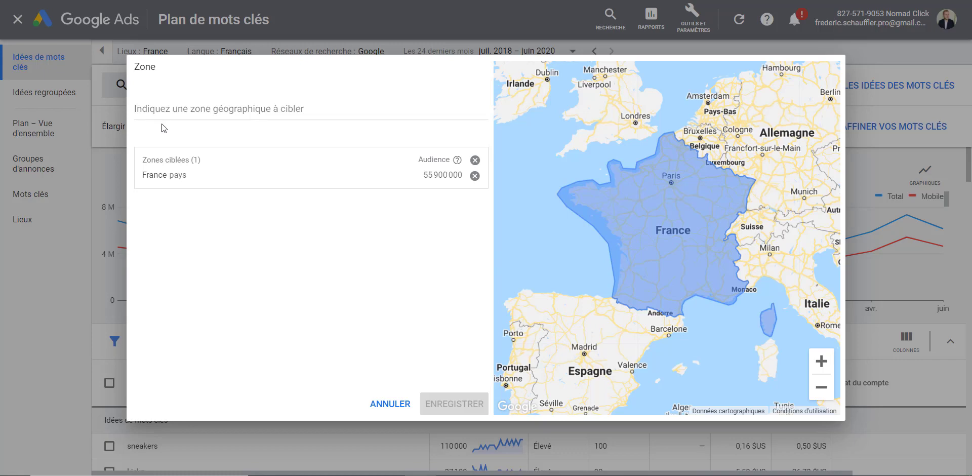
key(Escape)
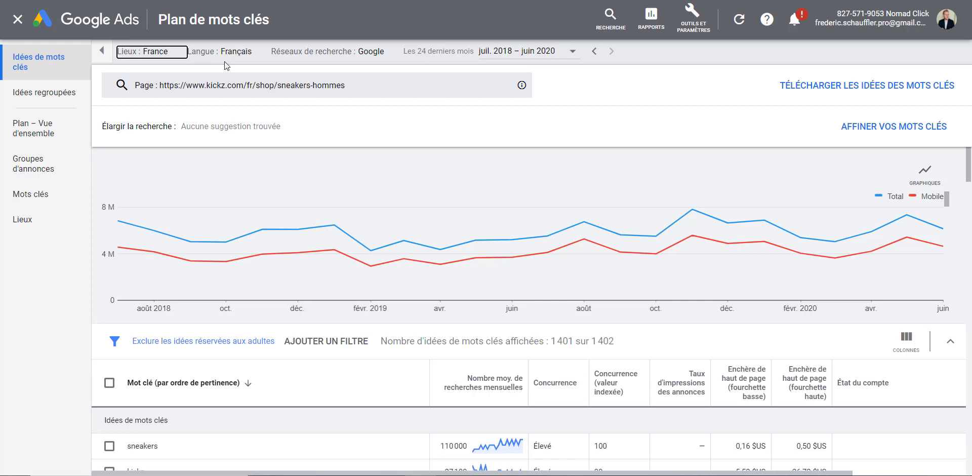
Choose Google as the search network and set the date range to all available data (Toutes)
click(298, 55)
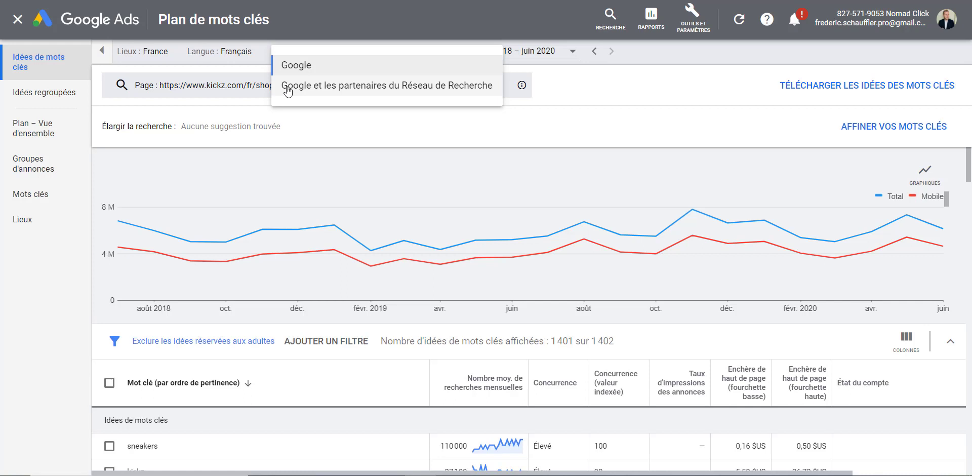
click(294, 66)
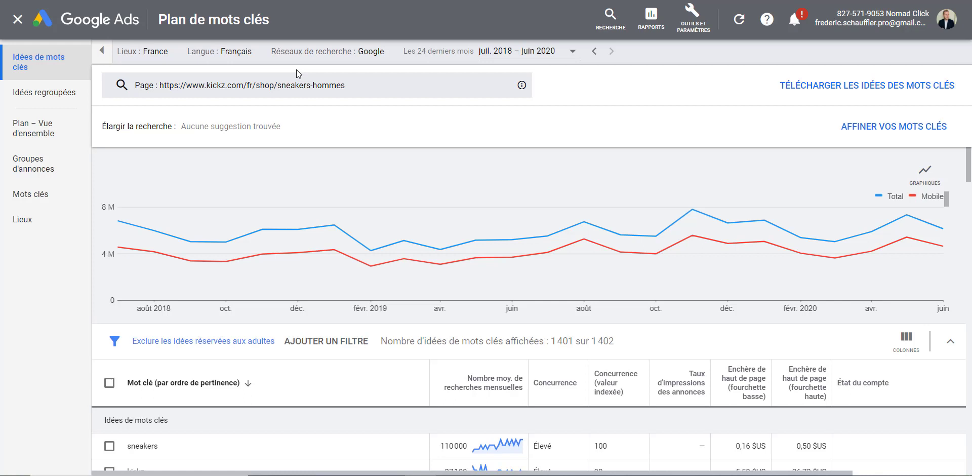
click(452, 56)
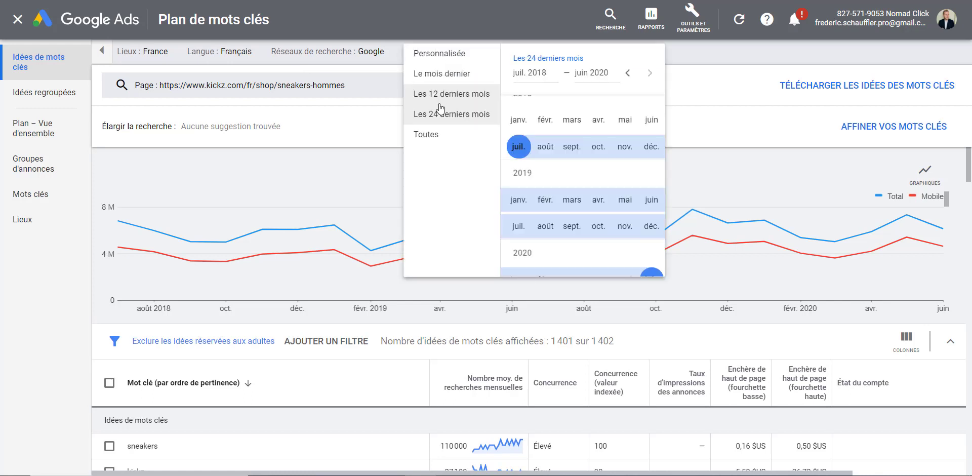
click(430, 141)
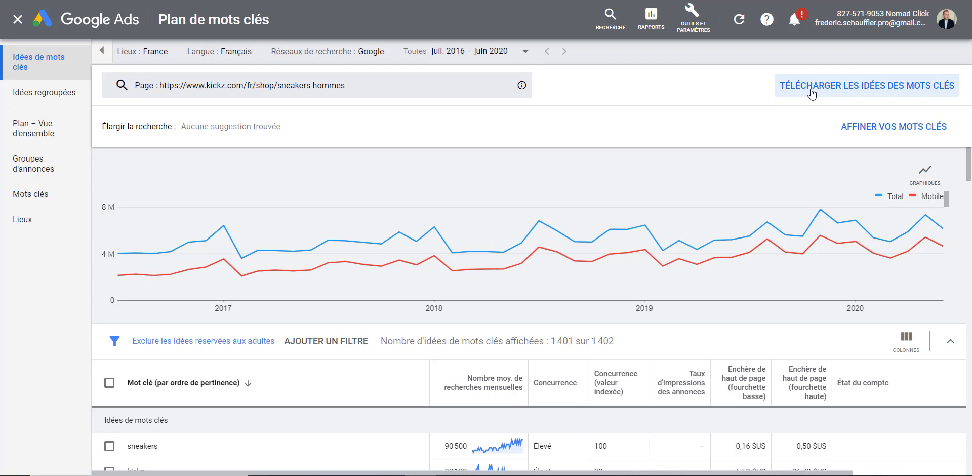
Examine the keyword metrics and apply the column selection with every available column included
scroll(521, 308, down, 3)
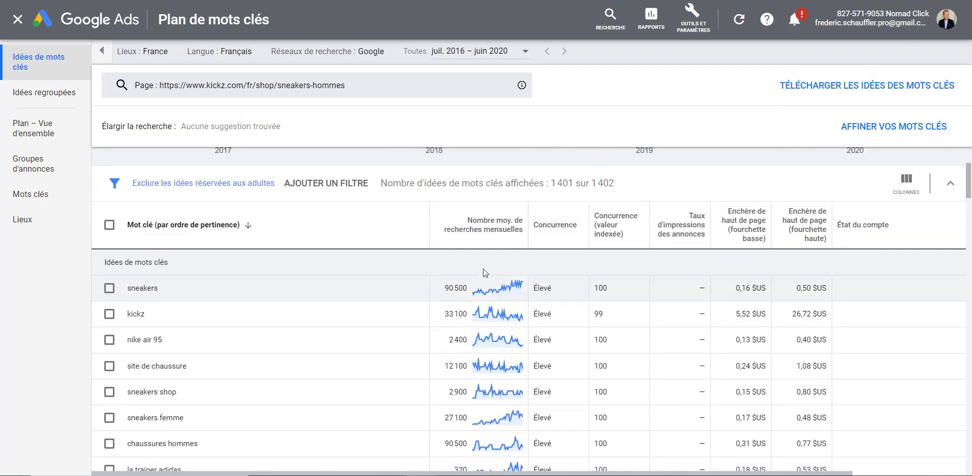
mouse_move(450, 229)
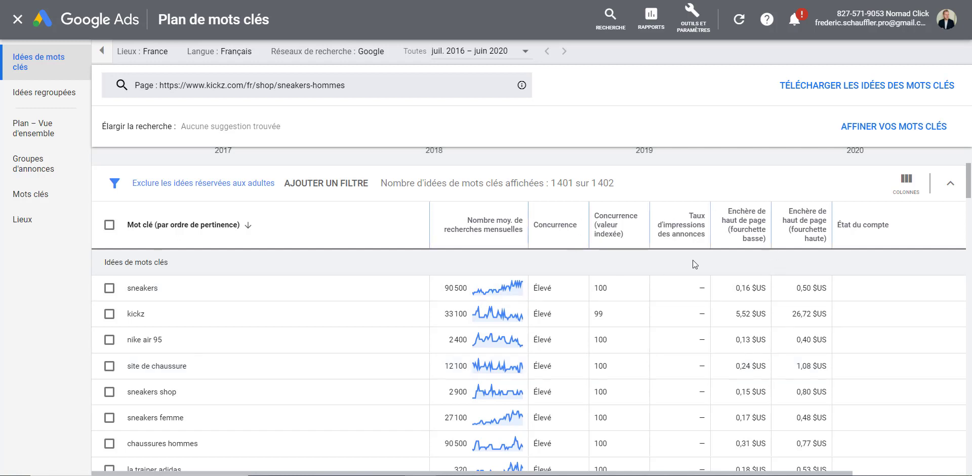
click(902, 183)
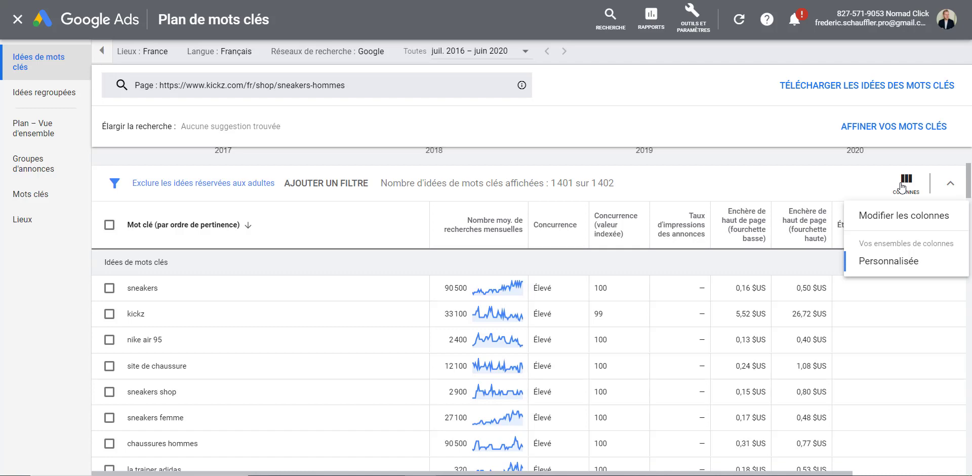
click(902, 216)
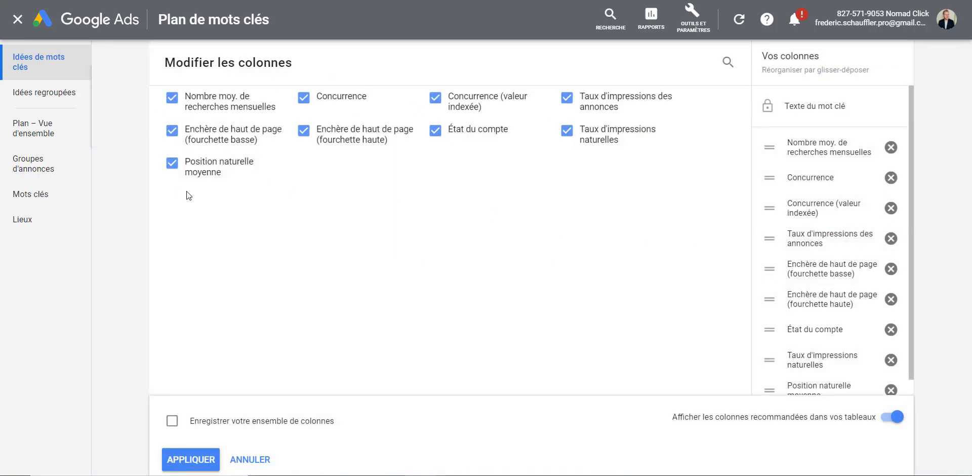
click(180, 460)
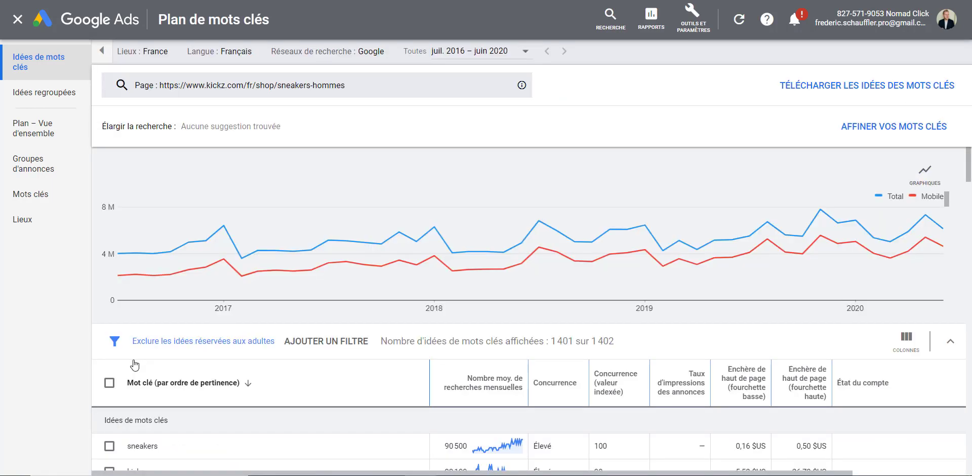
Filter the keyword ideas to those whose text contains "sneakers" and look through the filtered list
click(355, 344)
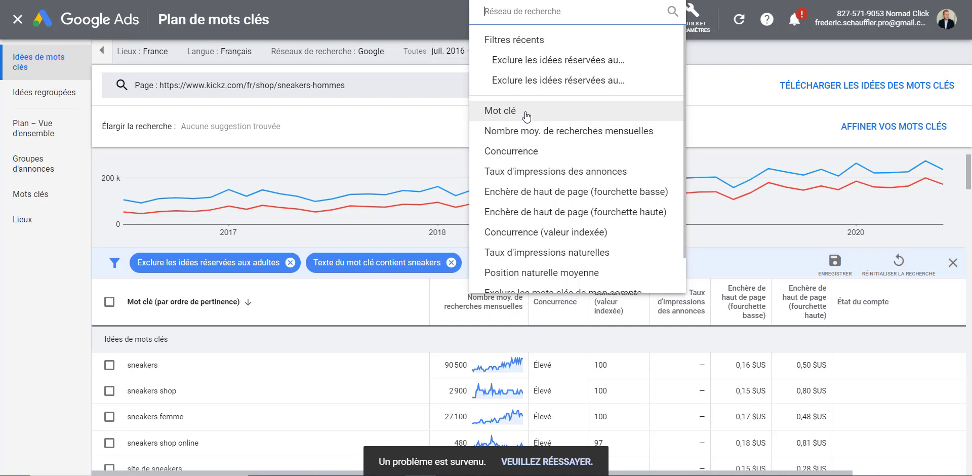
click(334, 161)
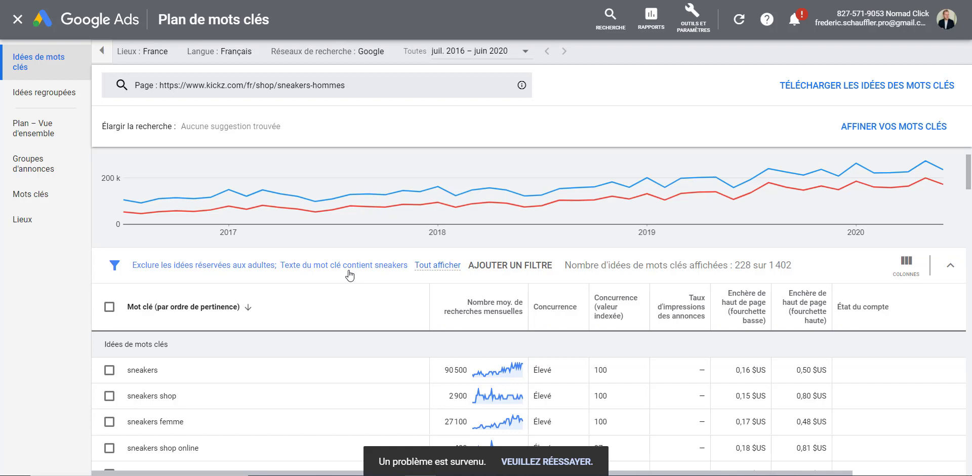
scroll(349, 273, down, 6)
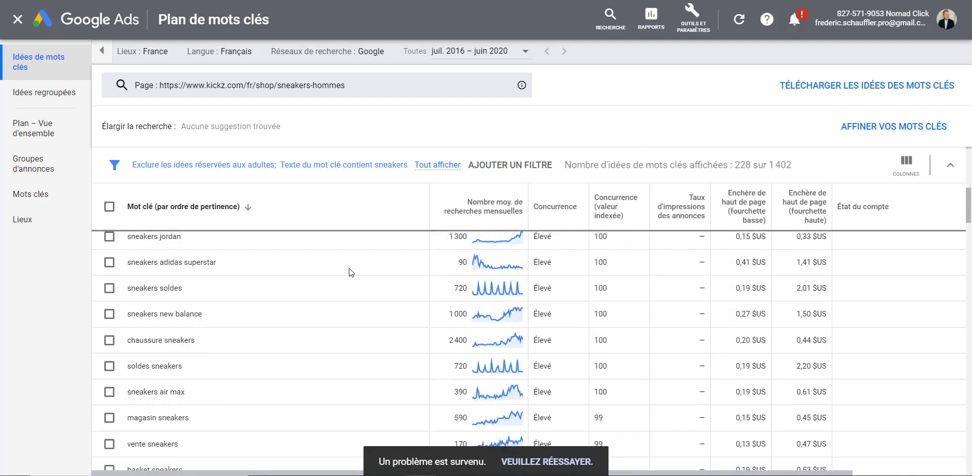
Add a keyword filter that excludes ideas whose text contains "femme" (ne contient pas, Correspondance textuelle)
scroll(287, 365, down, 3)
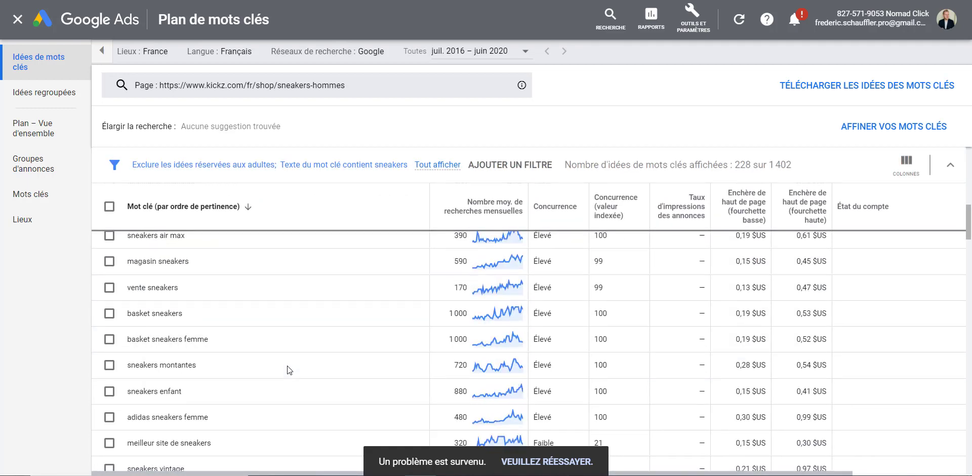
scroll(287, 366, down, 2)
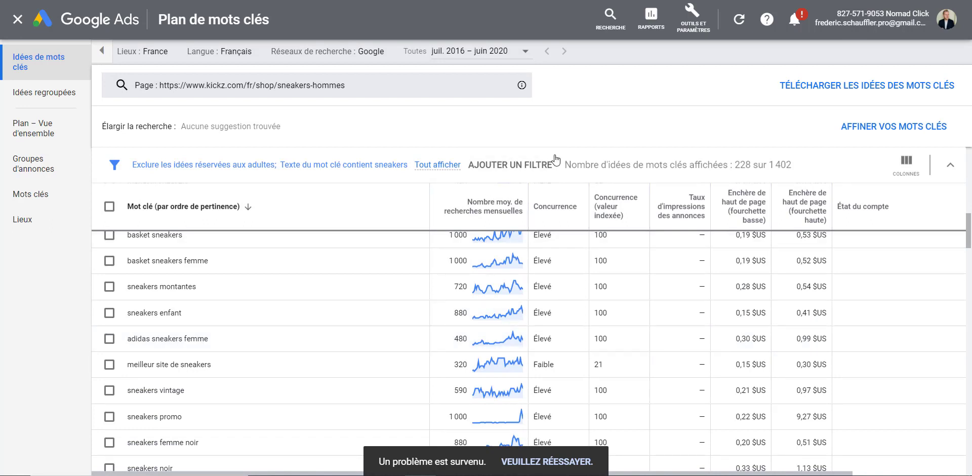
click(543, 165)
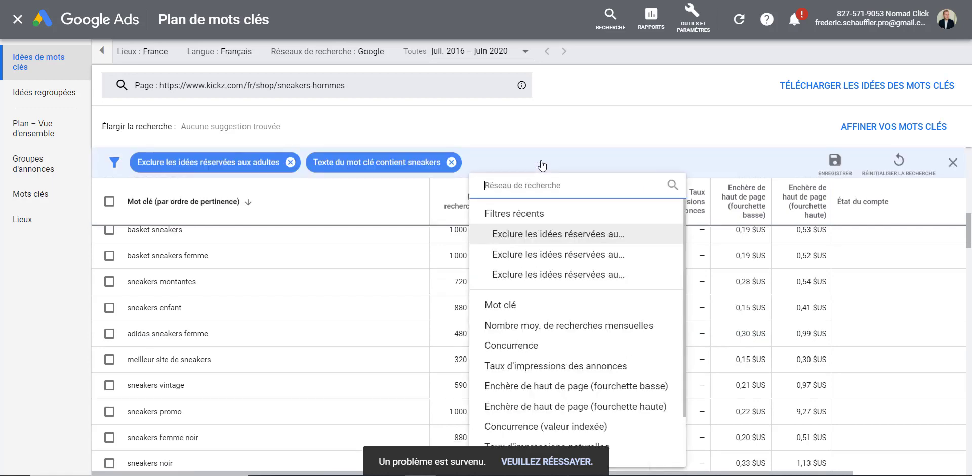
click(504, 306)
click(514, 211)
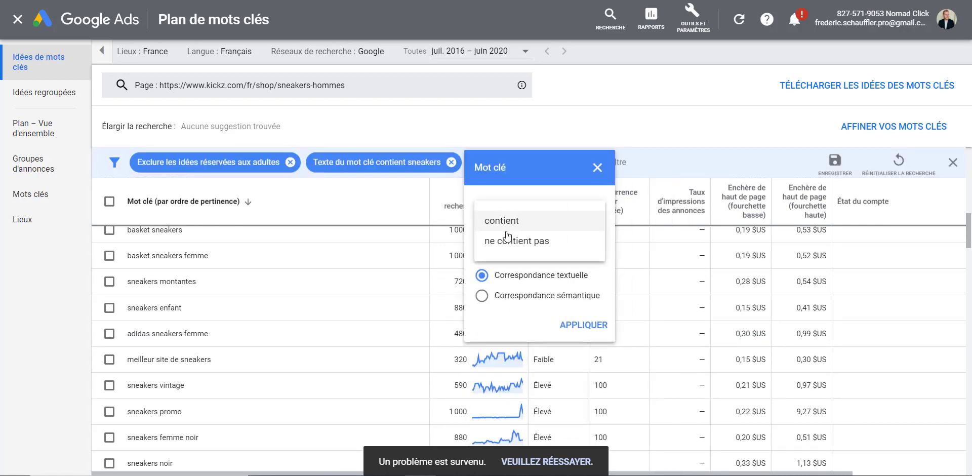
click(501, 241)
click(502, 243)
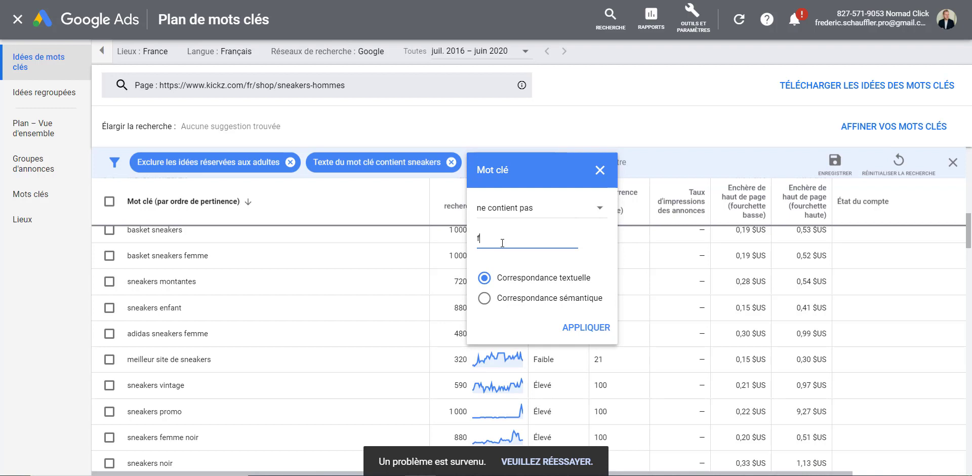
text(femme)
click(584, 329)
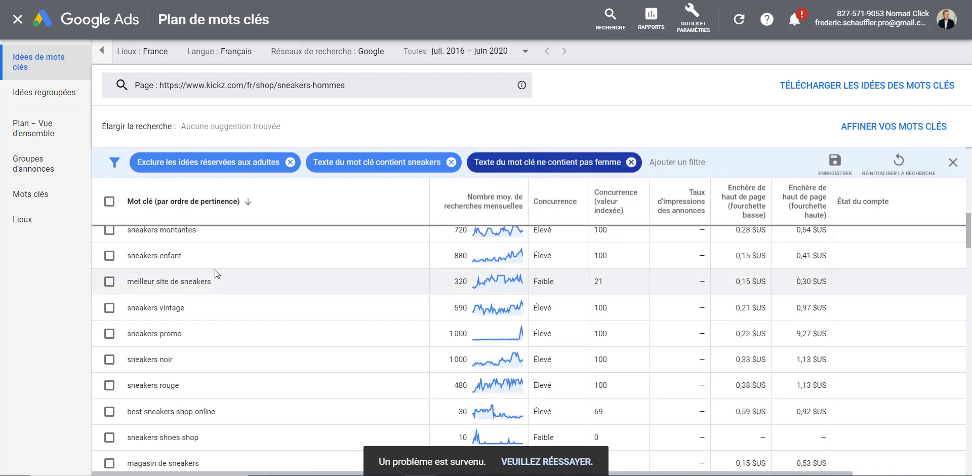
Look through the filtered keyword ideas and restrict them further to low competition (Concurrence : Faible)
scroll(218, 306, up, 5)
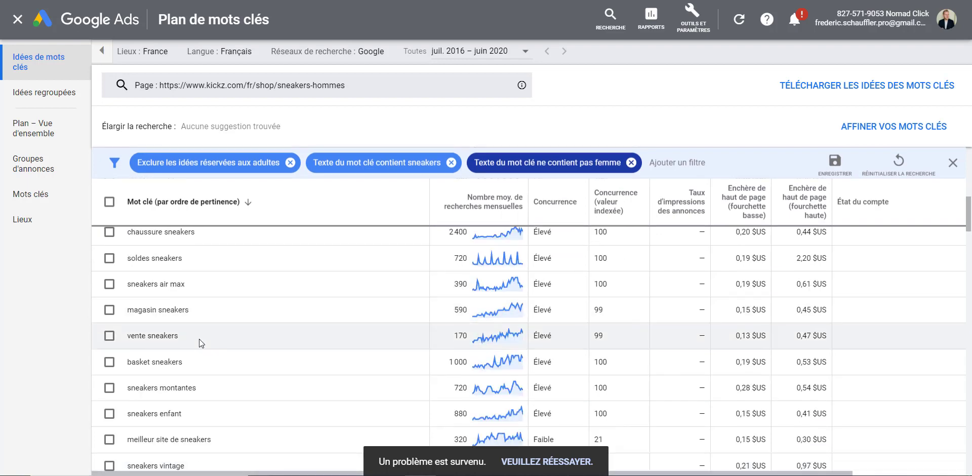
scroll(199, 339, up, 3)
scroll(199, 339, up, 3)
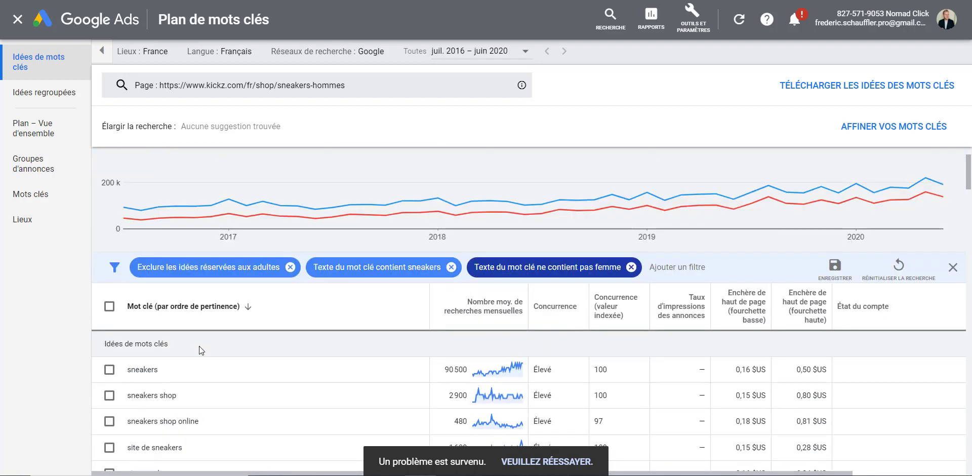
scroll(198, 345, down, 3)
scroll(193, 338, down, 8)
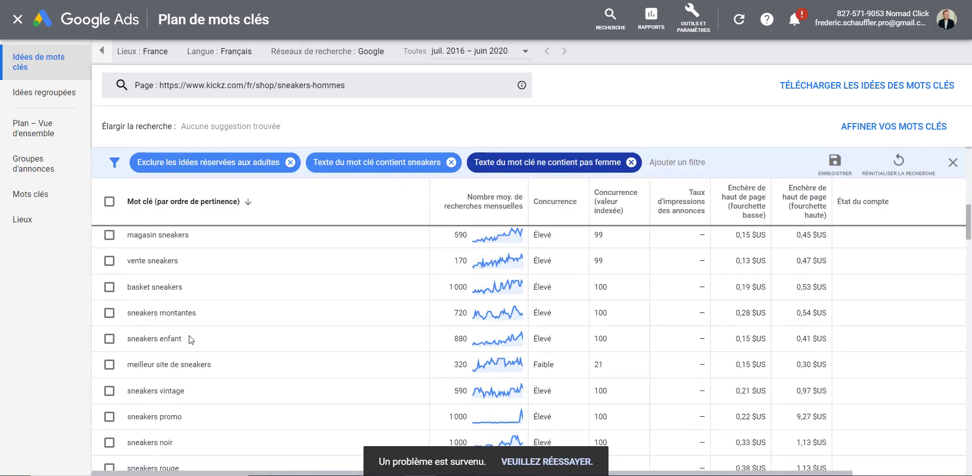
scroll(189, 338, down, 3)
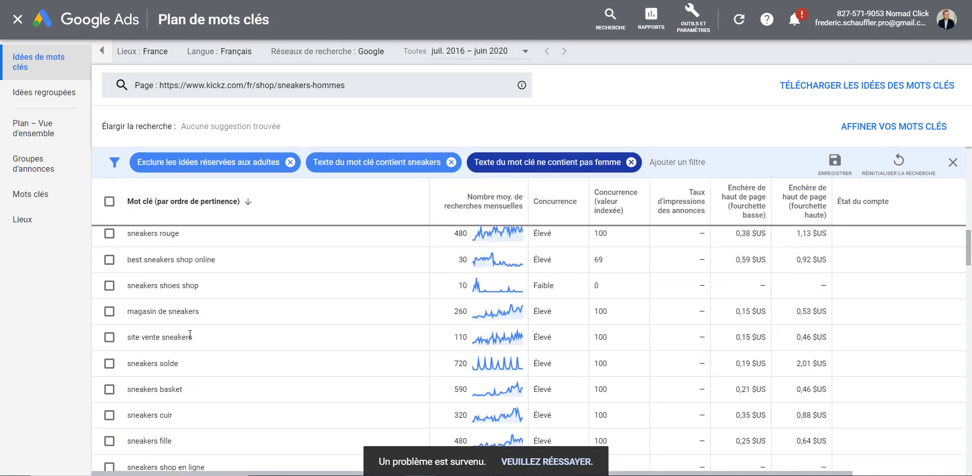
click(677, 162)
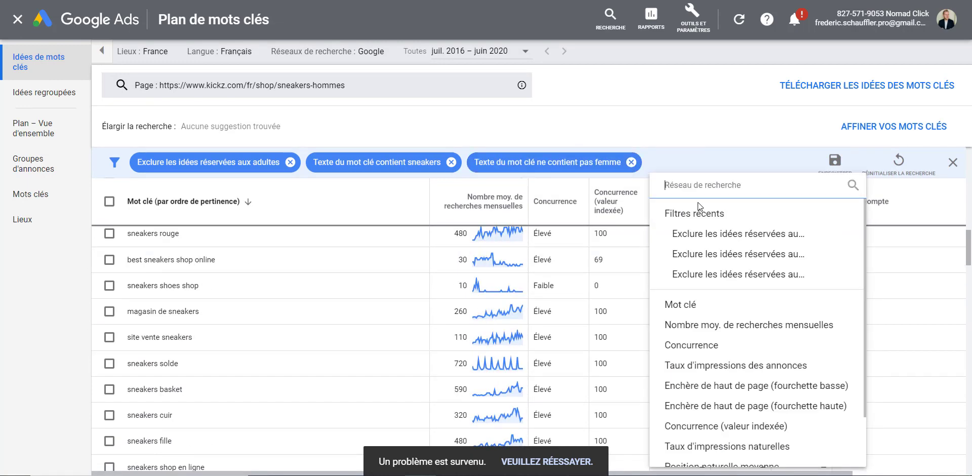
click(706, 350)
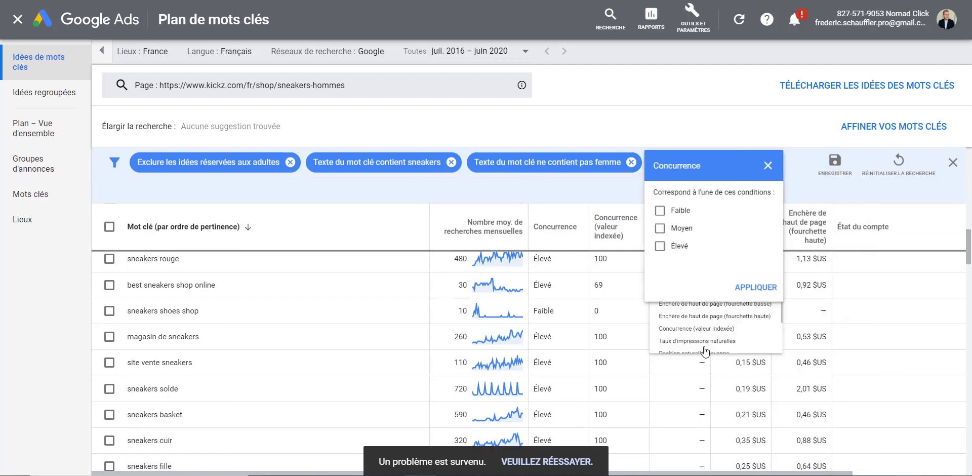
click(662, 219)
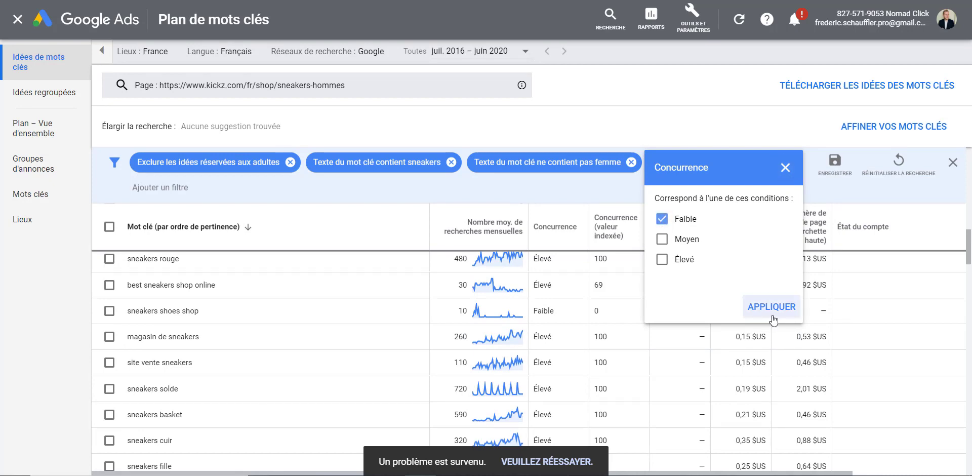
click(772, 307)
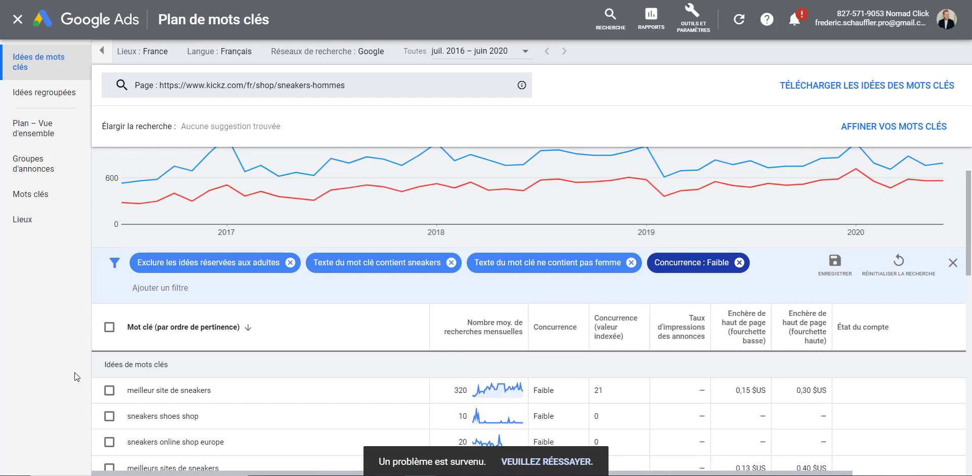
scroll(181, 372, down, 3)
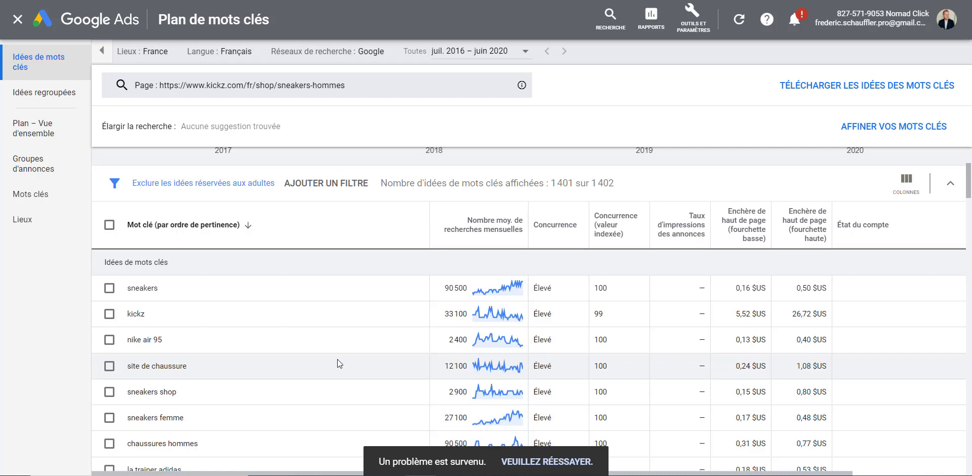
View the grouped keyword ideas (Idées regroupées), expand the "Online" group and look over the other groups
click(50, 103)
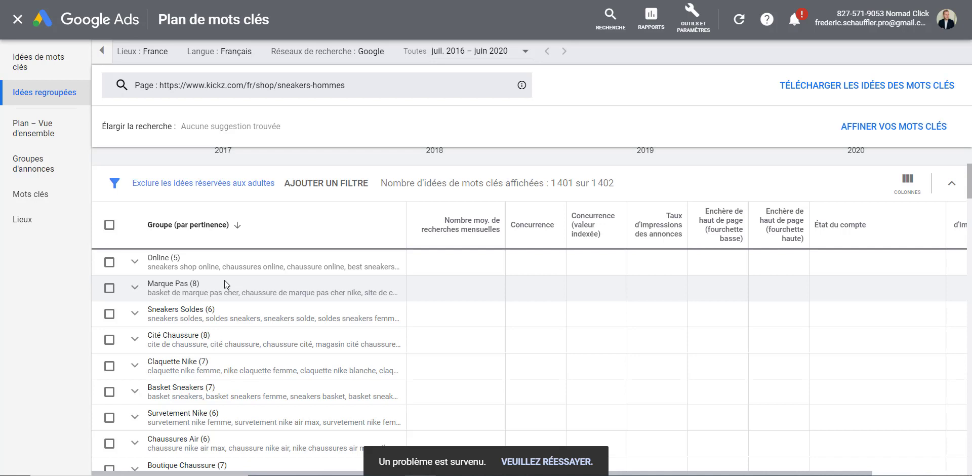
click(148, 260)
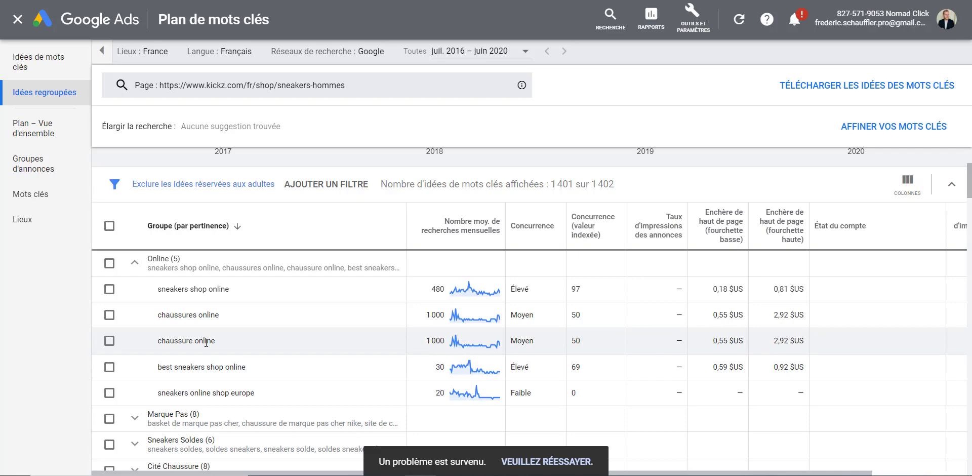
scroll(206, 342, down, 3)
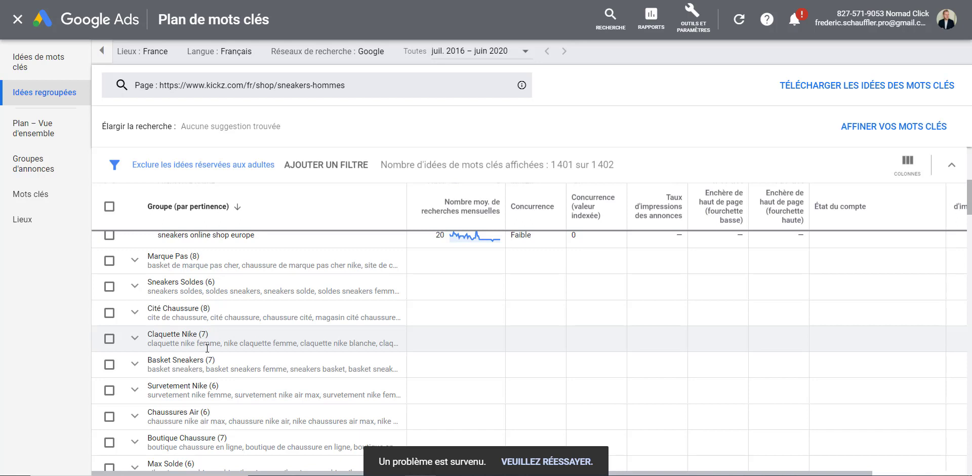
scroll(207, 348, up, 3)
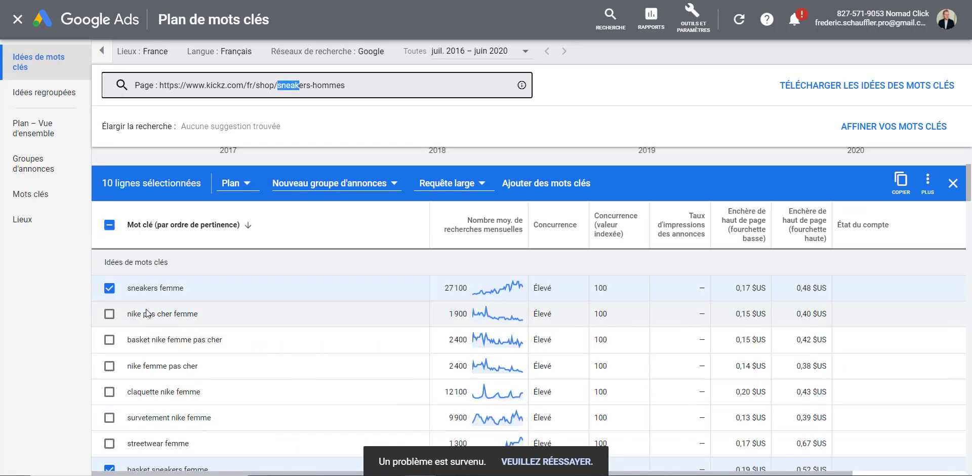
Create the ad group "Sneakers_femme" and add the selected women's sneaker keywords to it as exact match (Mot clé exact)
scroll(147, 313, down, 3)
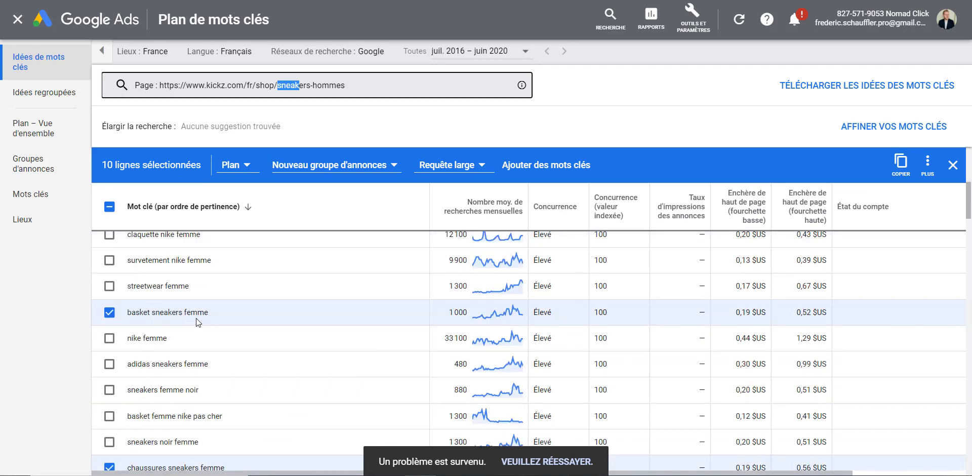
scroll(215, 350, up, 3)
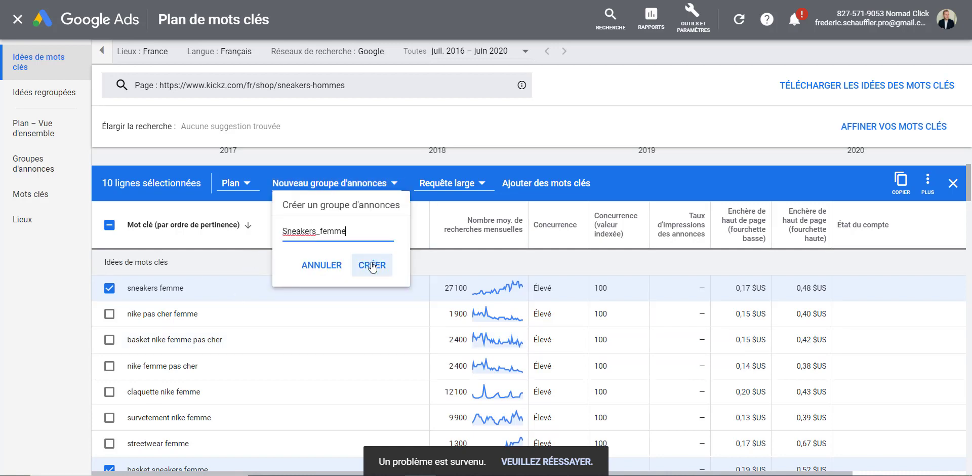
click(371, 263)
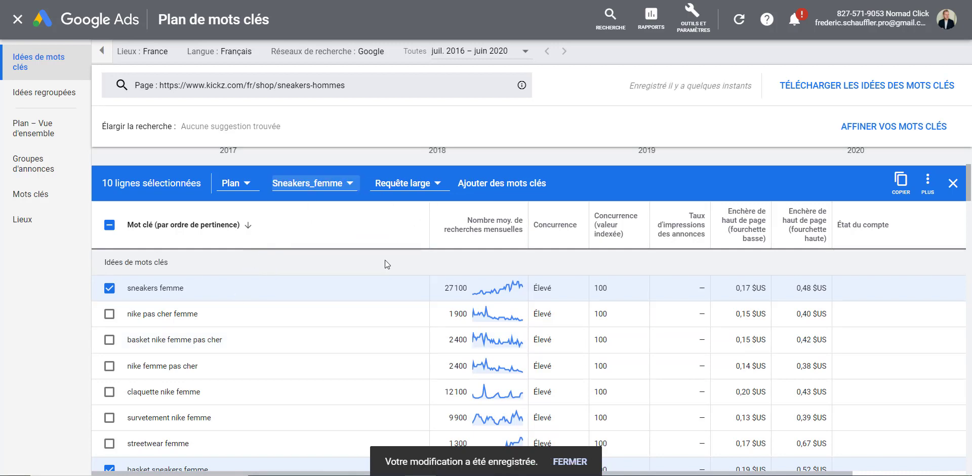
click(422, 190)
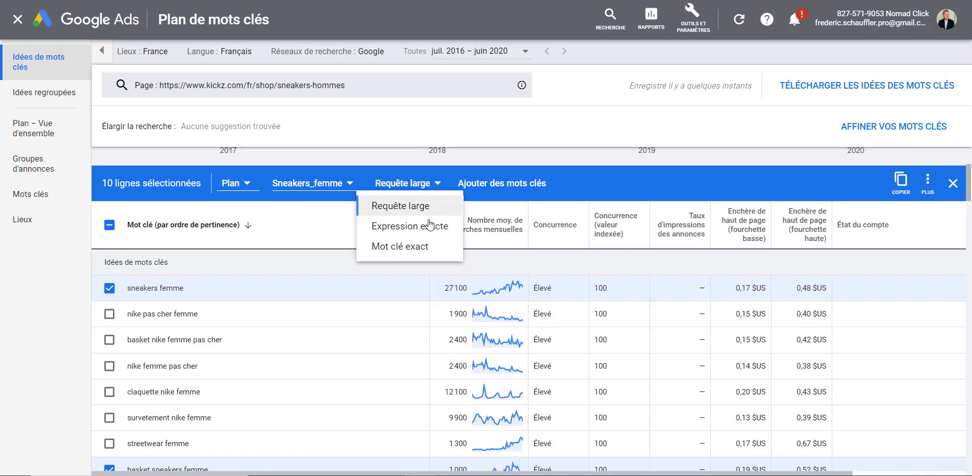
click(411, 246)
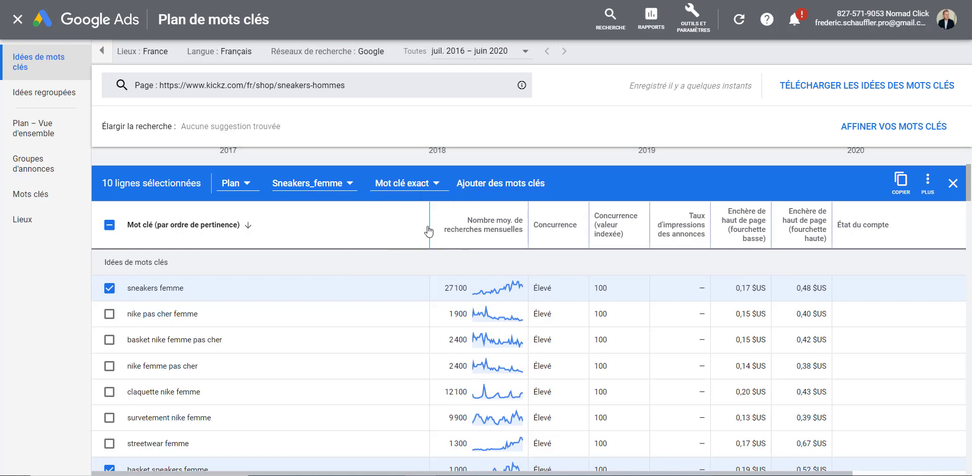
click(477, 183)
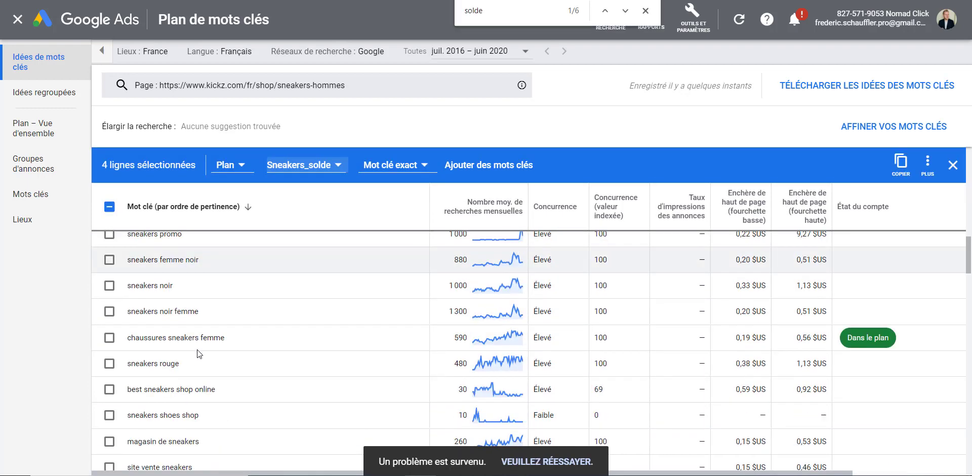
Add the two selected Nike keywords to the "Sneakers_Nike" ad group in the plan as exact match
scroll(196, 349, down, 3)
scroll(202, 349, down, 2)
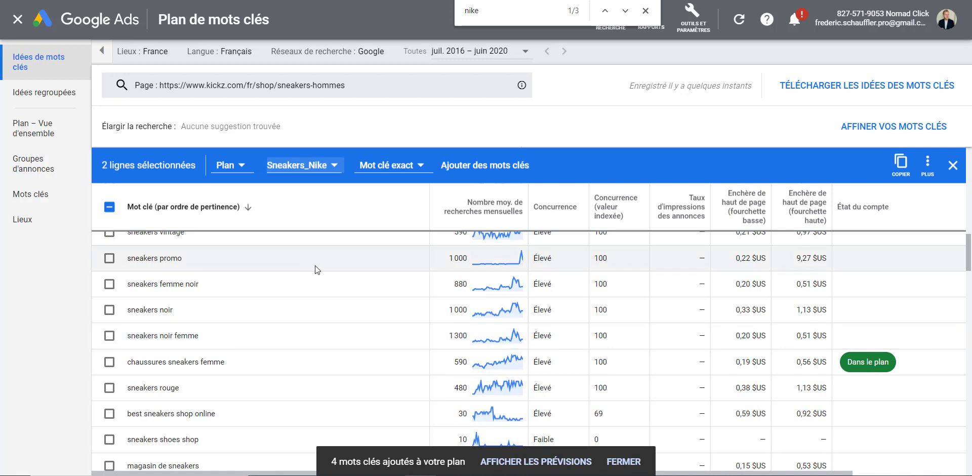
click(487, 169)
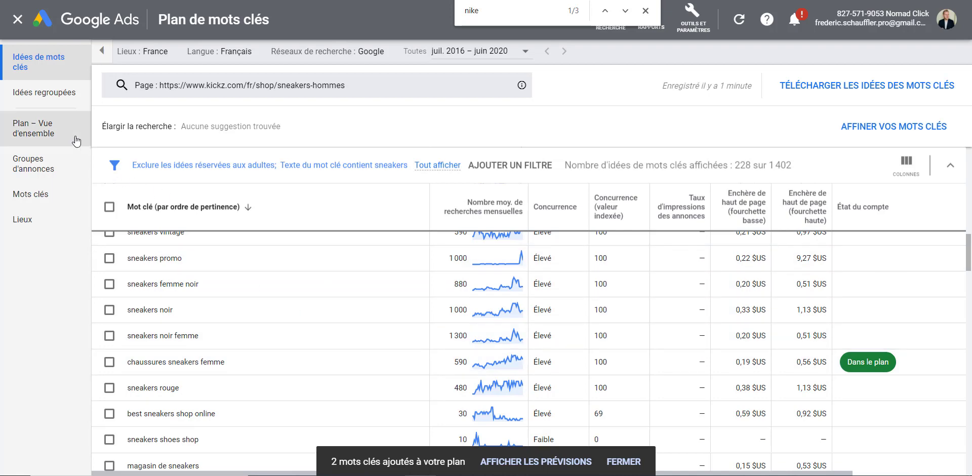
Open the plan overview and expand the chart of forecast conversions by maximum CPC
click(33, 128)
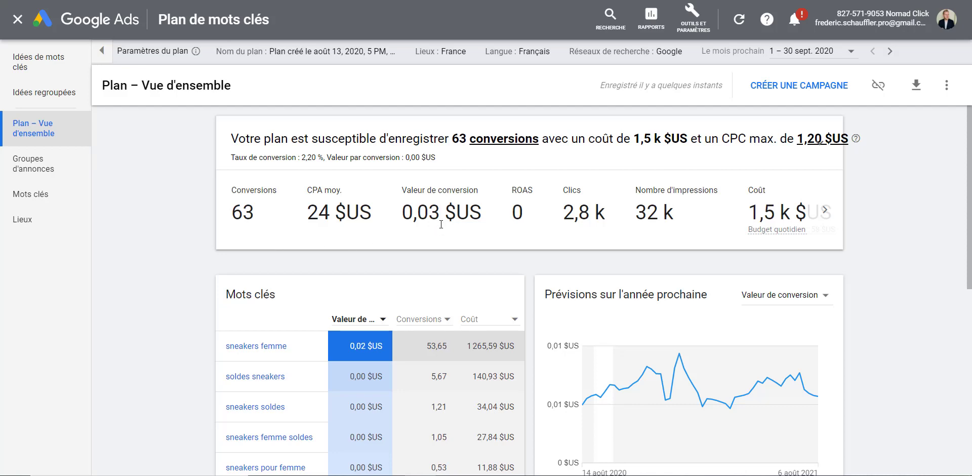
click(809, 144)
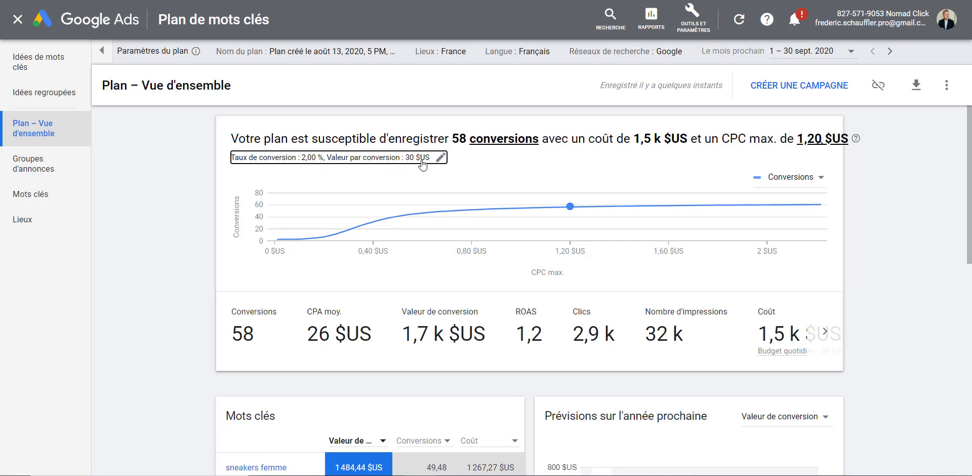
mouse_move(294, 234)
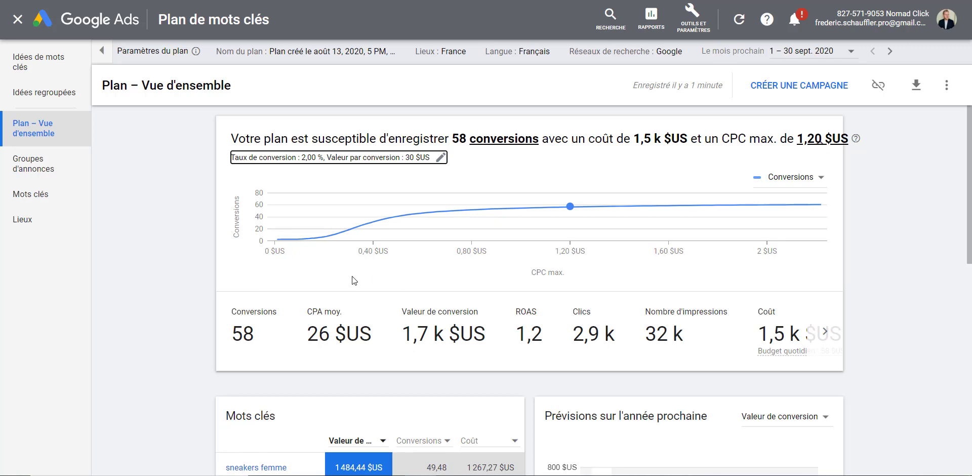
Set the plan's expected conversion rate to 5 % and save it
click(441, 158)
drag(457, 229, 491, 229)
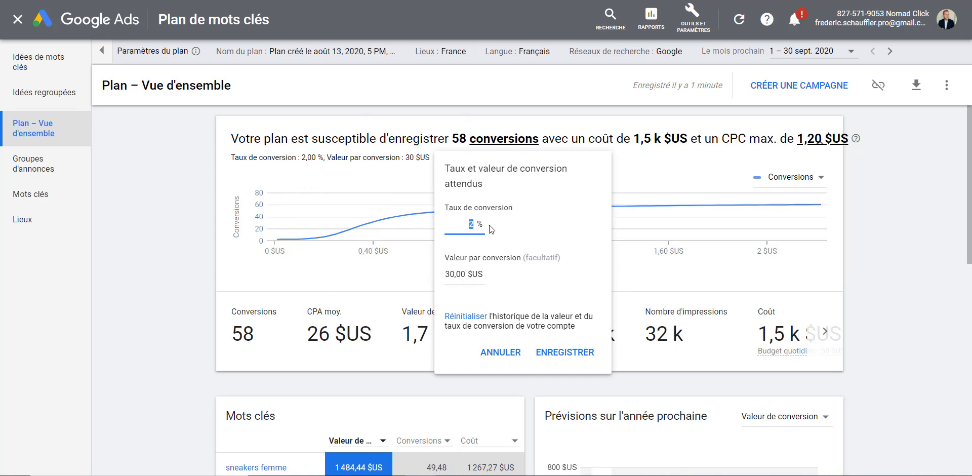
text(5)
click(564, 353)
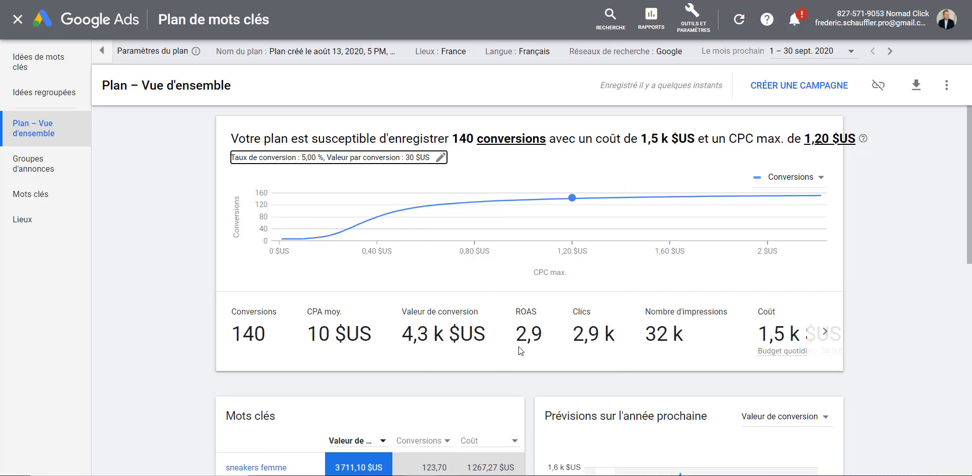
Examine the plan's forecasts for keywords, the coming year, devices and locations
scroll(191, 241, down, 5)
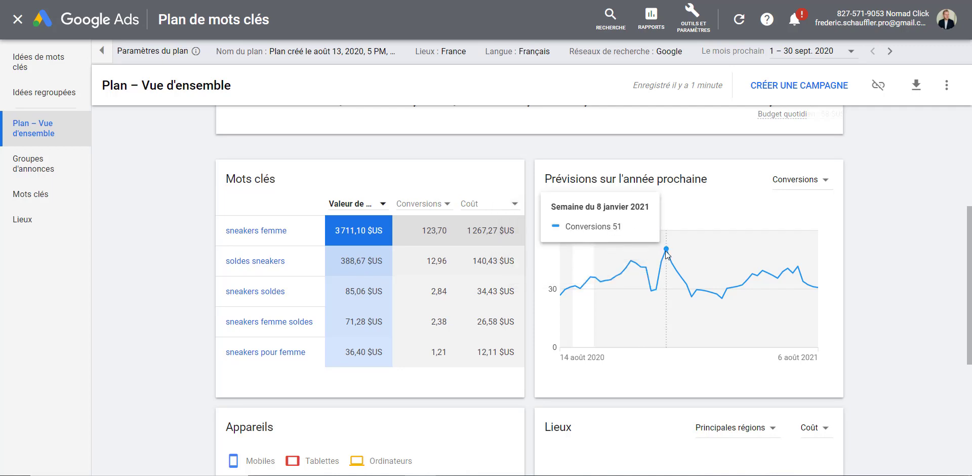
scroll(665, 252, down, 3)
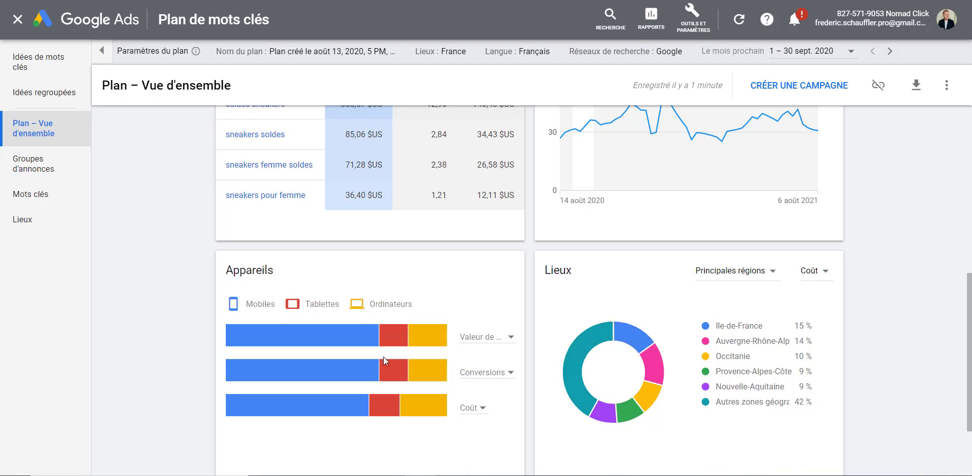
mouse_move(322, 338)
scroll(319, 436, down, 1)
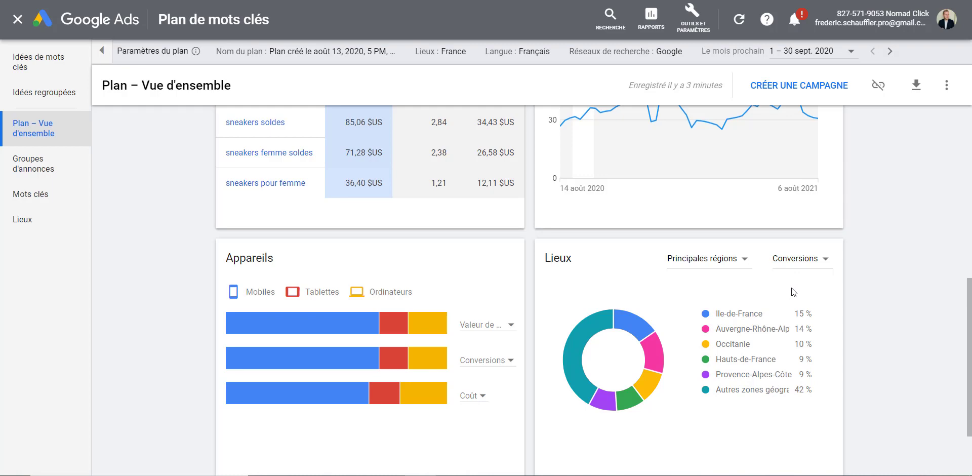
Set the maximum CPC of the "Sneakers_femme" ad group to 2 $US in the plan's ad group forecasts and save it
click(36, 167)
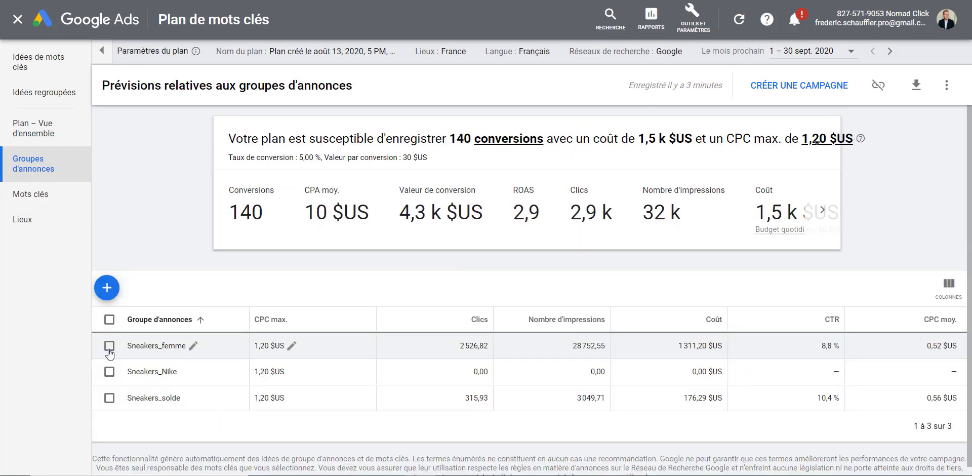
click(109, 347)
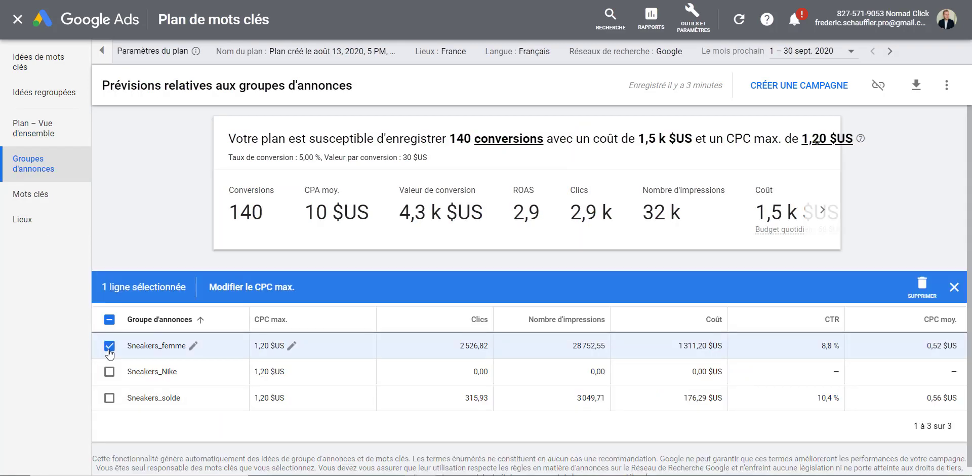
click(292, 347)
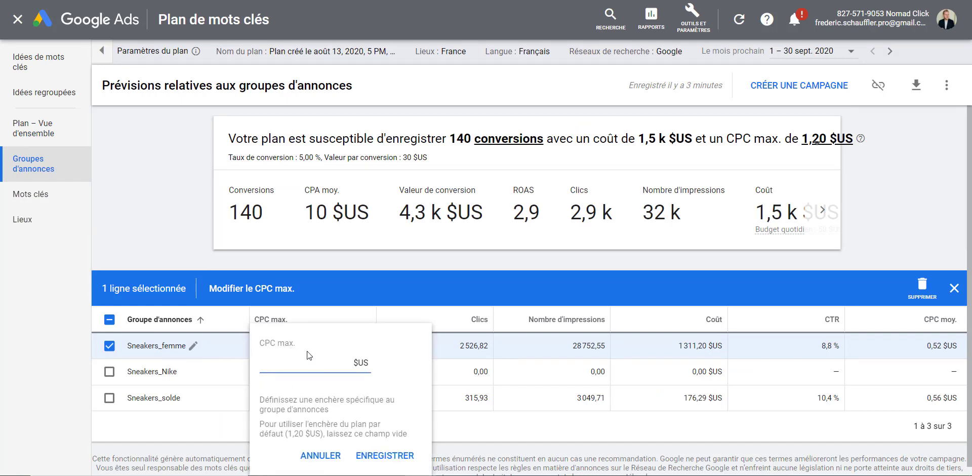
text(2)
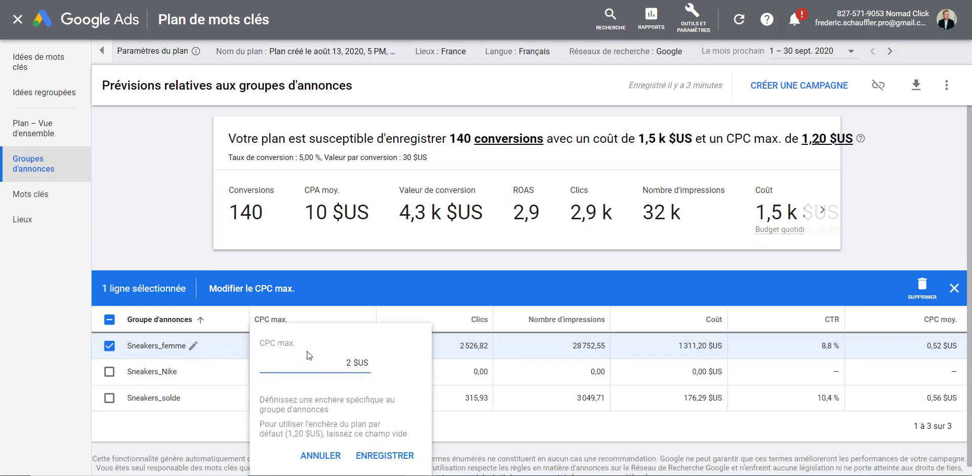
click(385, 455)
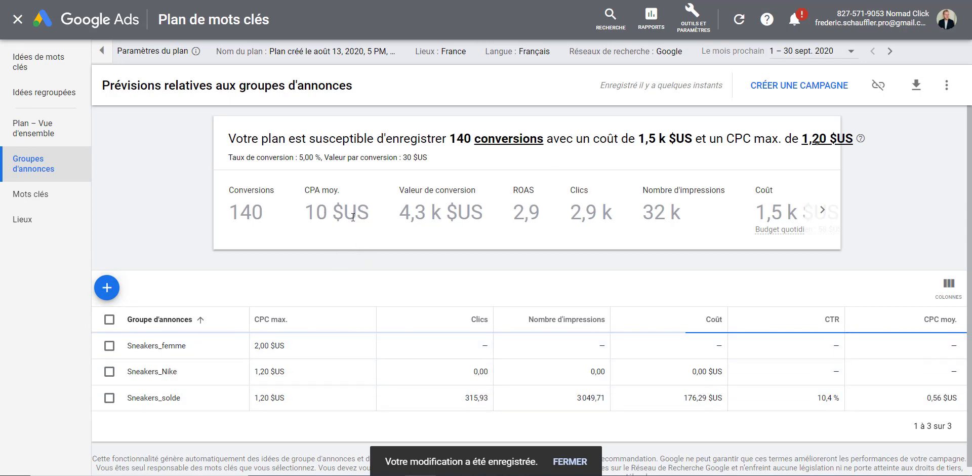
Open the plan's keyword forecasts and review the listed keywords with their ad groups, maximum CPCs and match types
click(36, 194)
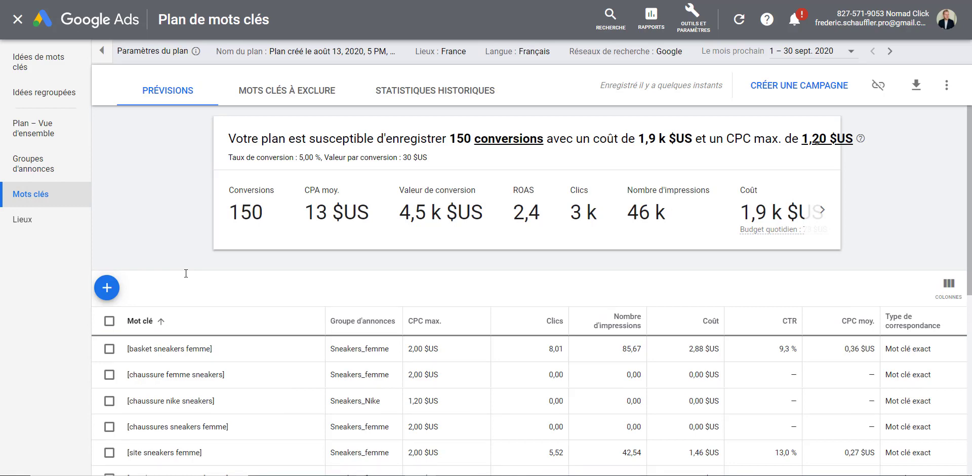
scroll(186, 273, down, 2)
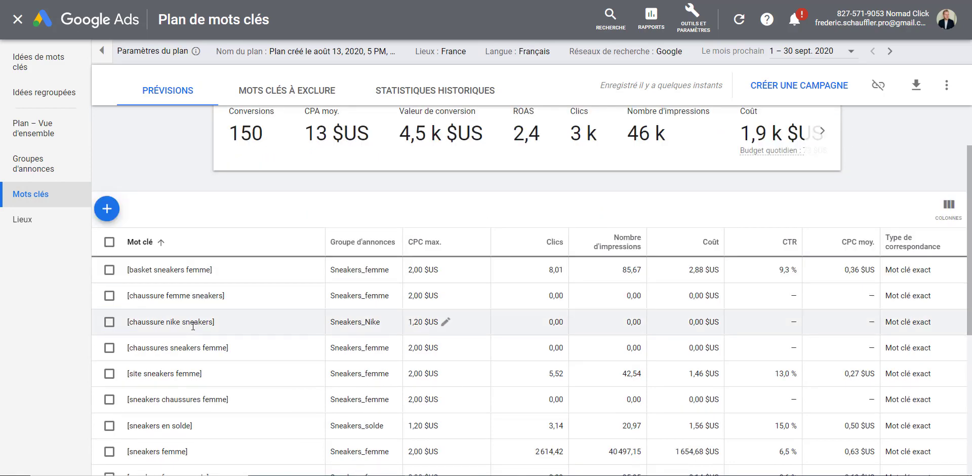
scroll(193, 325, up, 2)
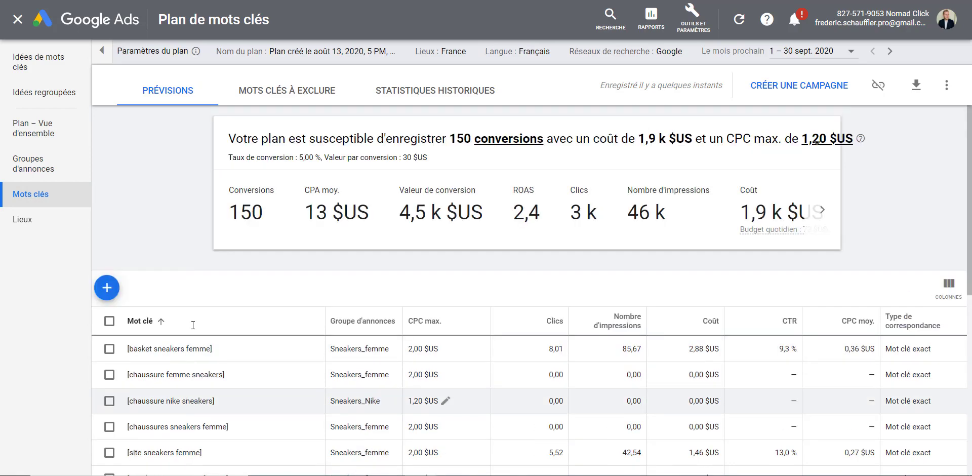